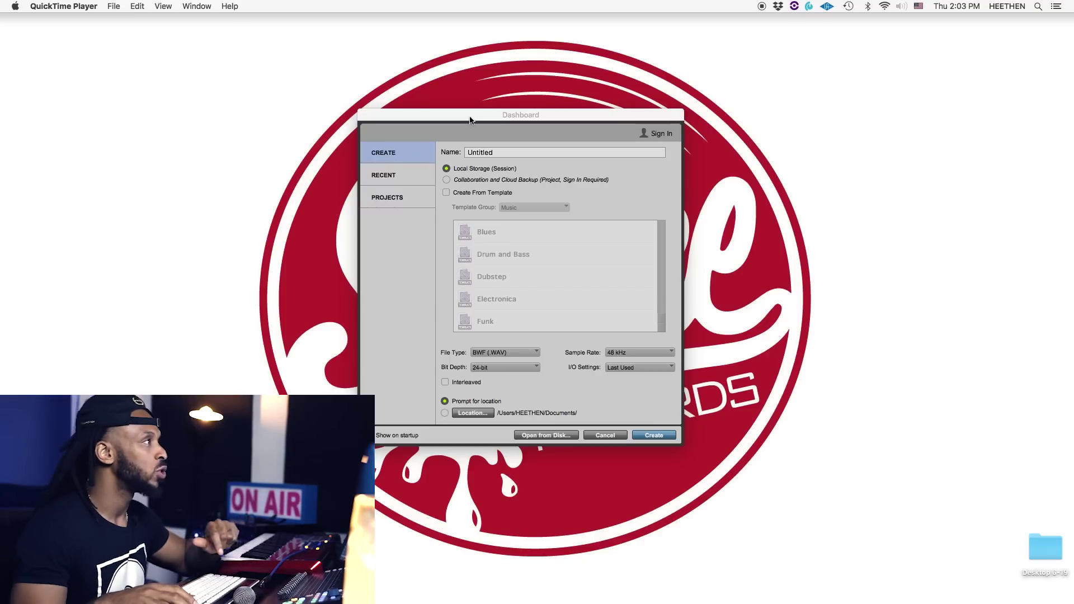
- Move the Dashboard dialog slightly and name the new session "My Cherry"
left_click_drag(469, 115, 476, 125)
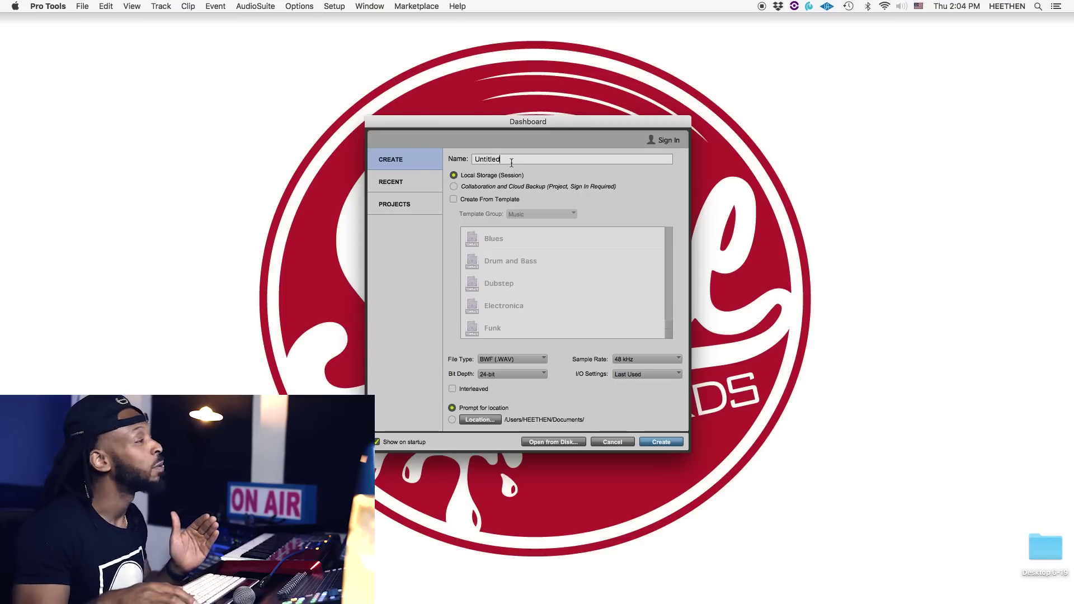
key("super+a")
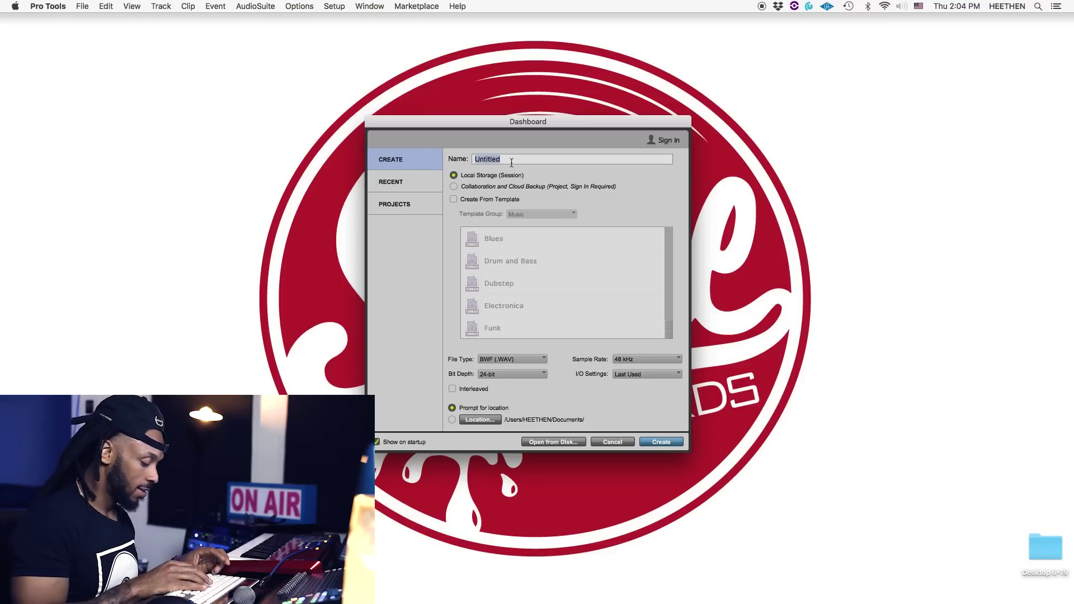
type("My Che")
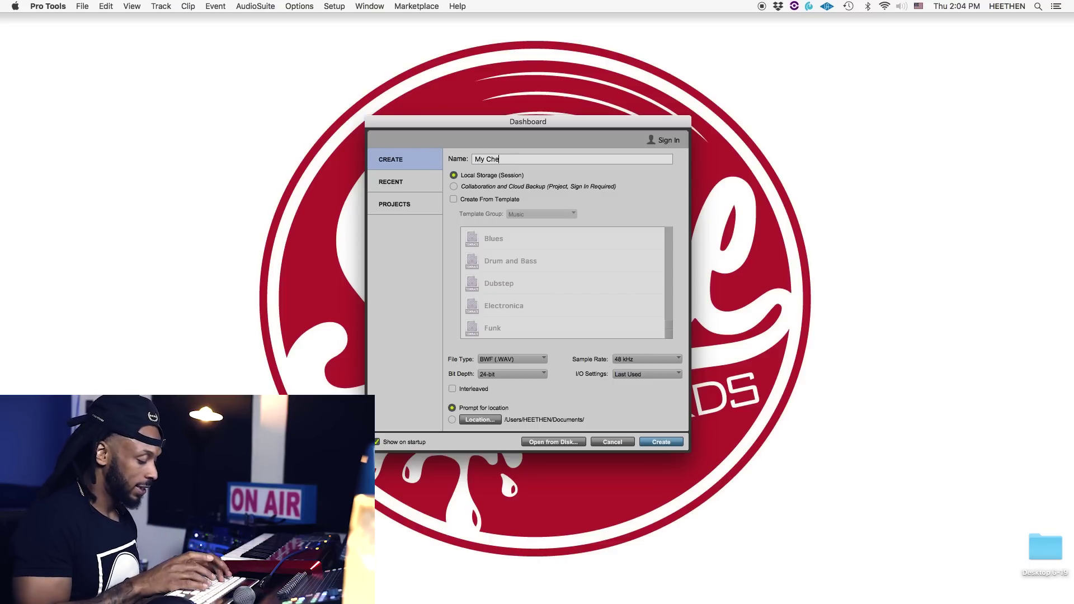
type("rry")
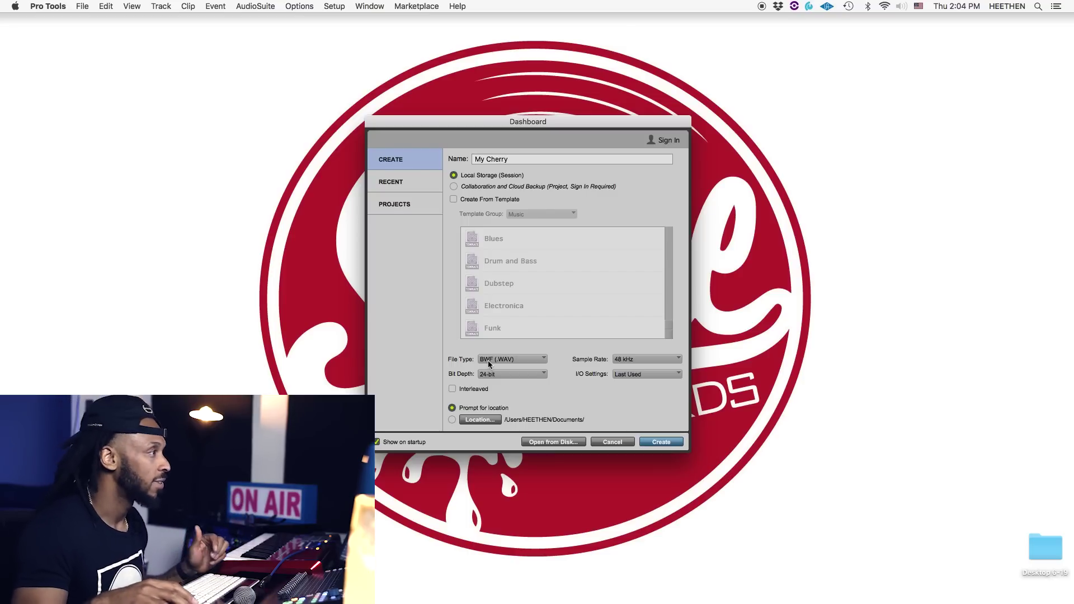
- Review the available sample rates and keep the new session at 48 kHz
left_click(646, 361)
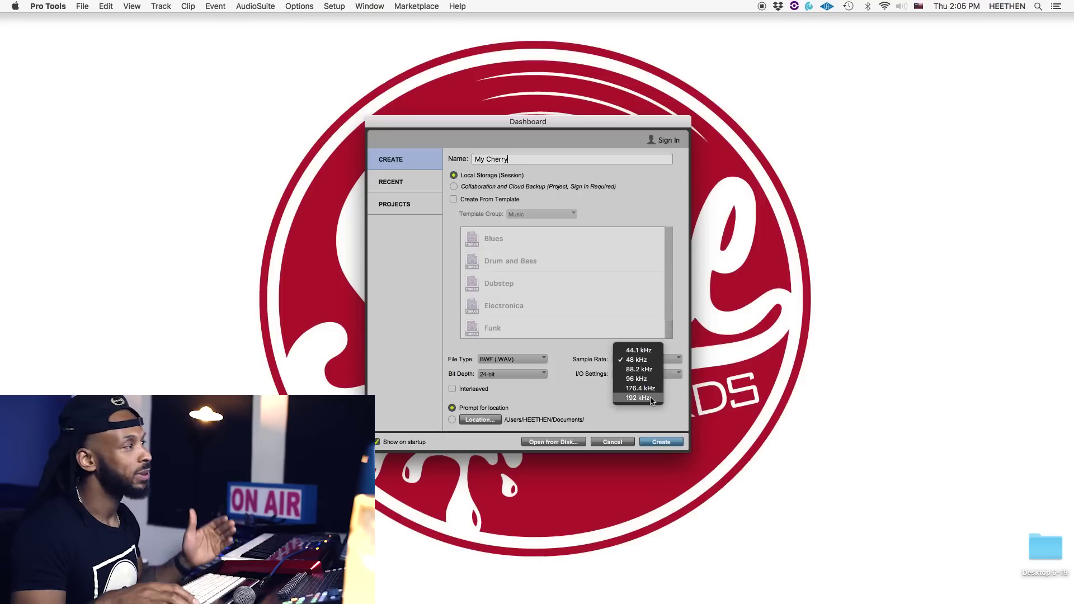
left_click(655, 361)
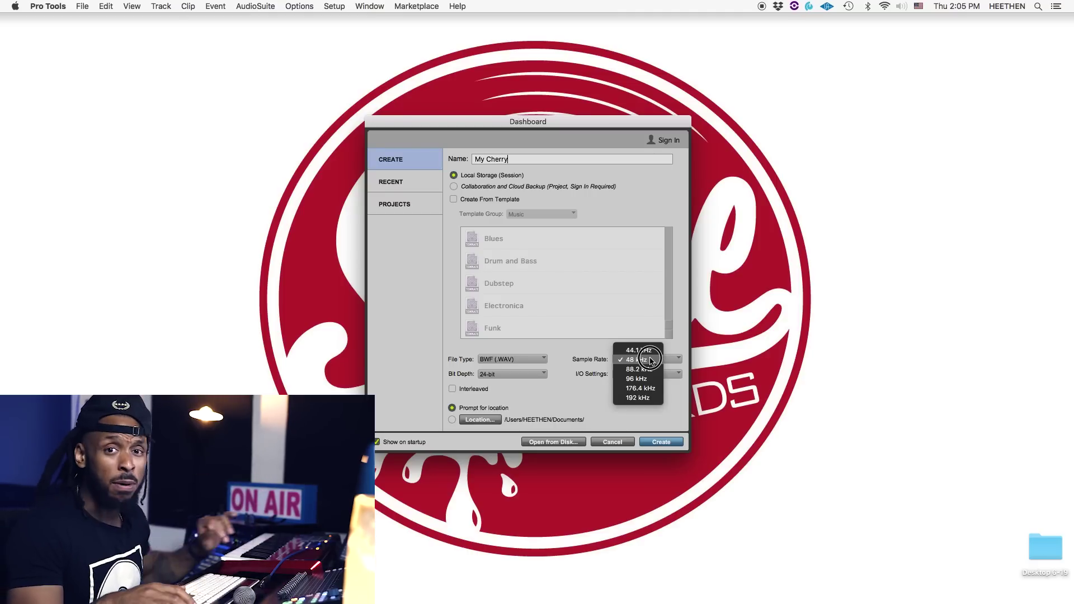
left_click(560, 371)
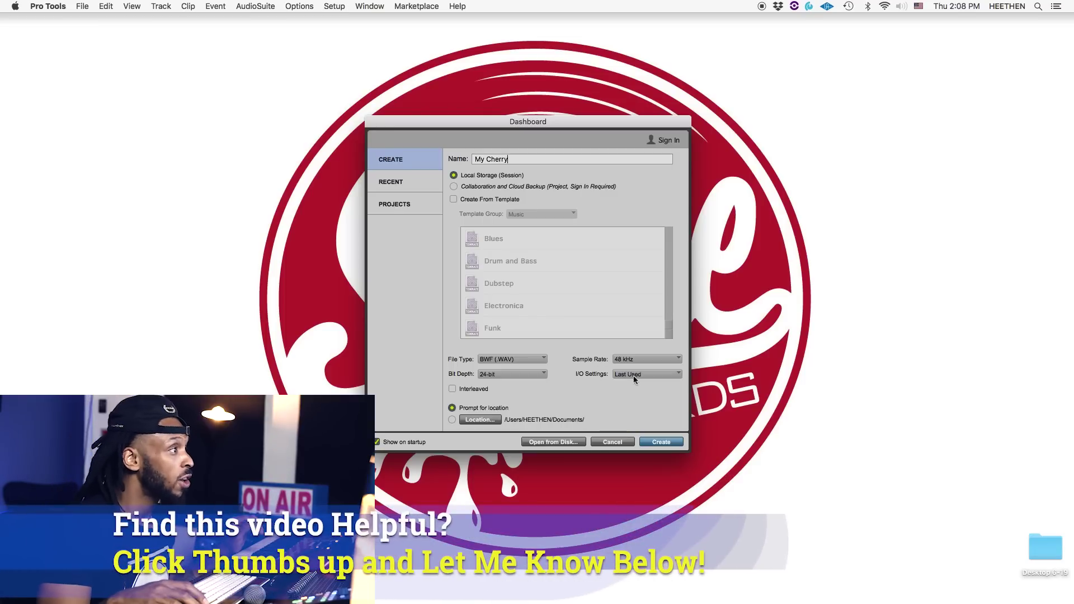
- Set the I/O settings to Stereo Mix and create the session, saving it in the Documents folder
left_click(618, 375)
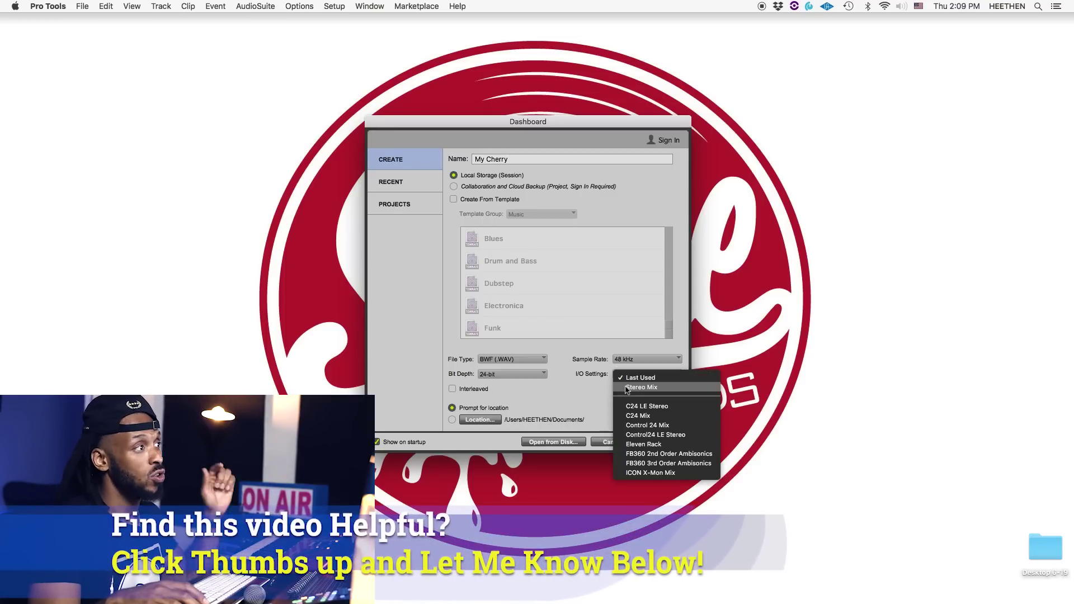
left_click(622, 388)
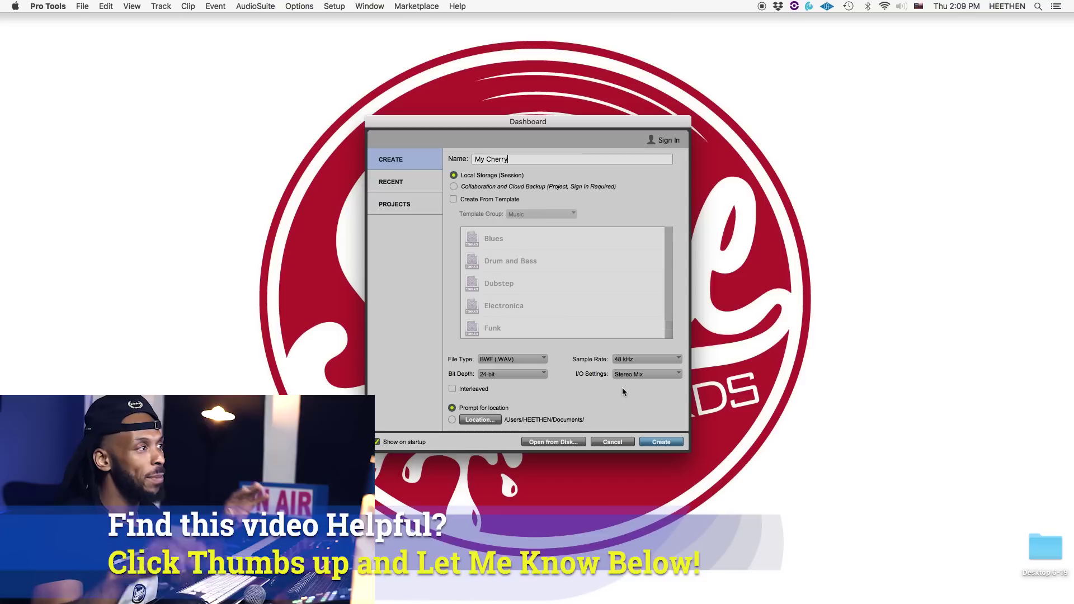
left_click(644, 374)
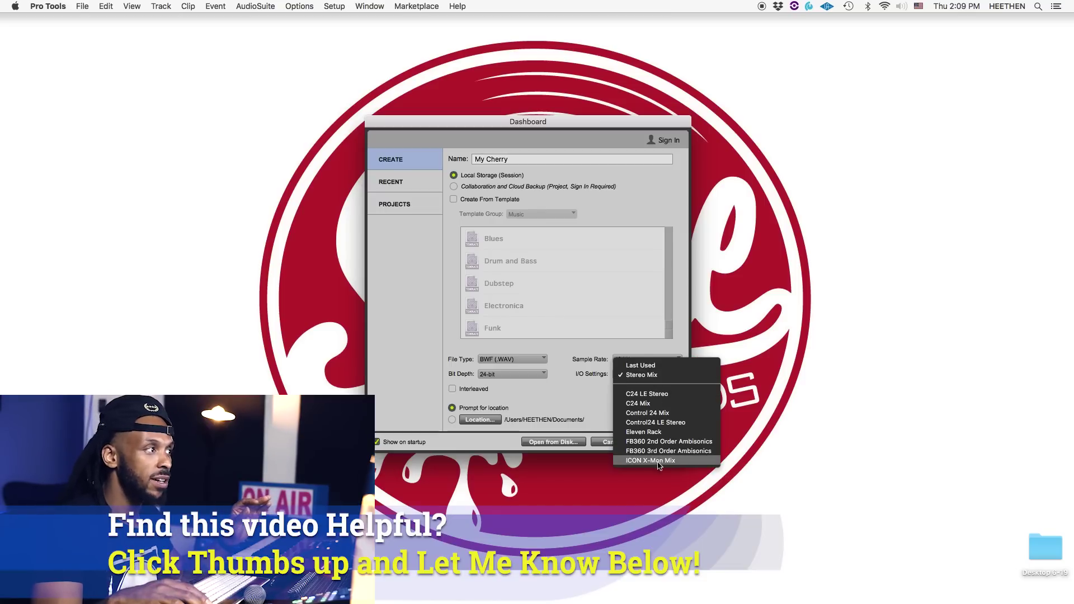
left_click(601, 380)
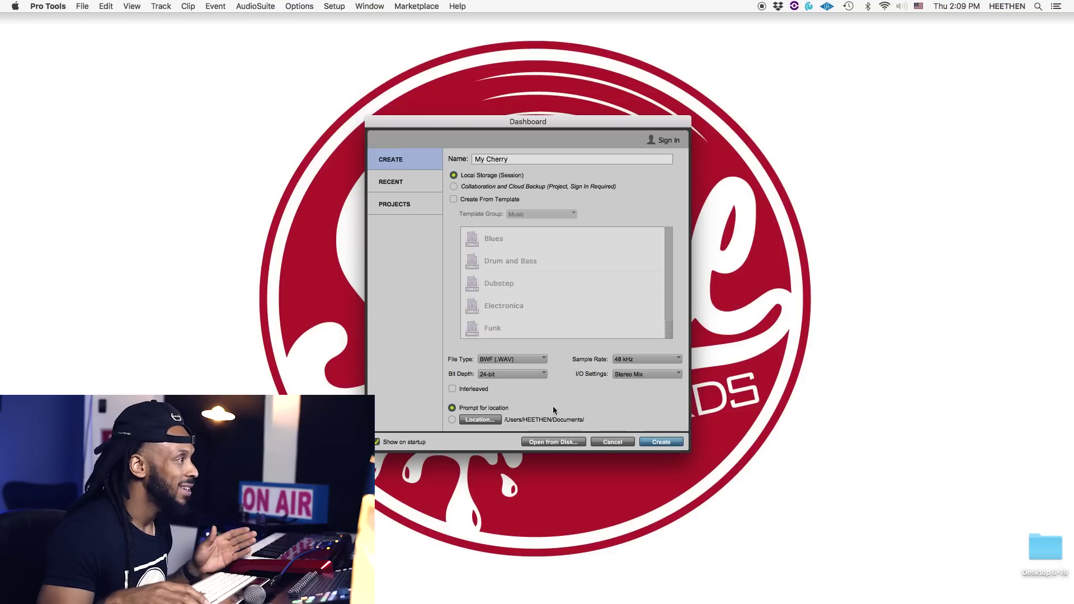
left_click(654, 443)
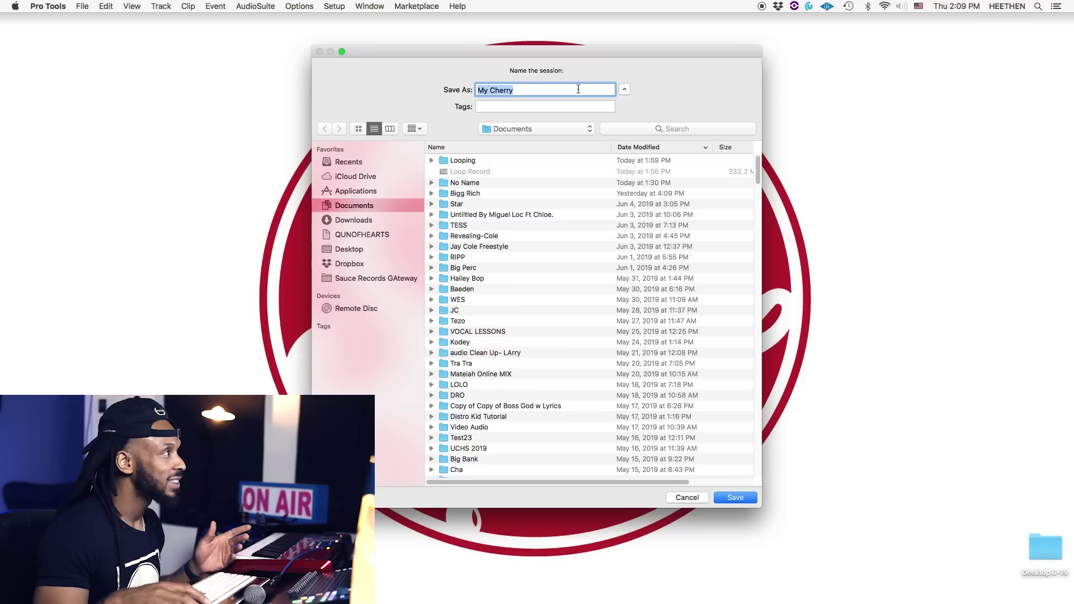
key("Return")
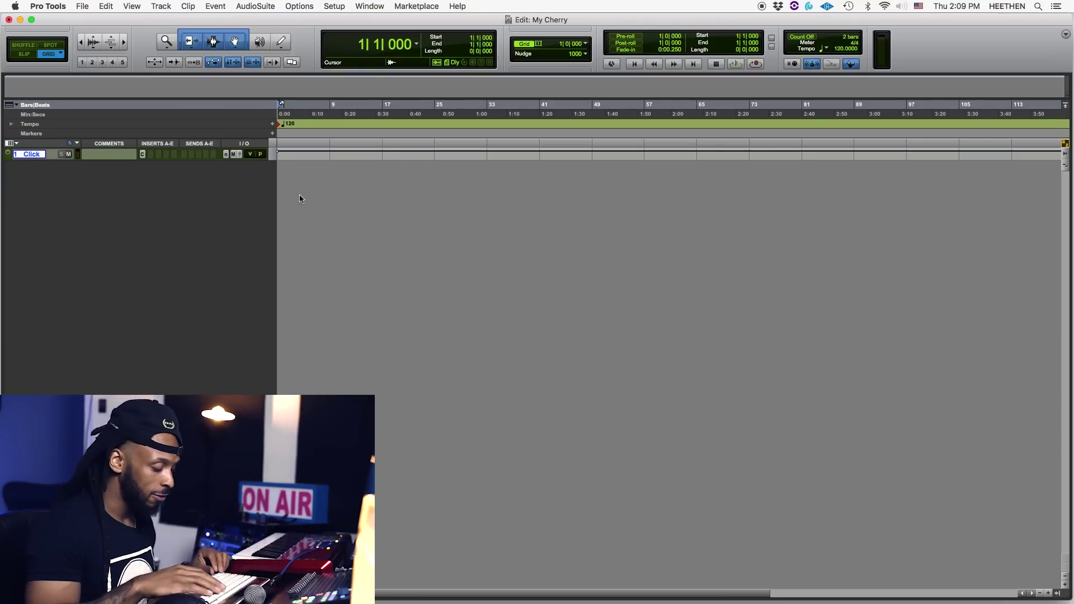
- Switch back and forth between the Mix and Edit windows, finishing in the Edit window
key("super+equal")
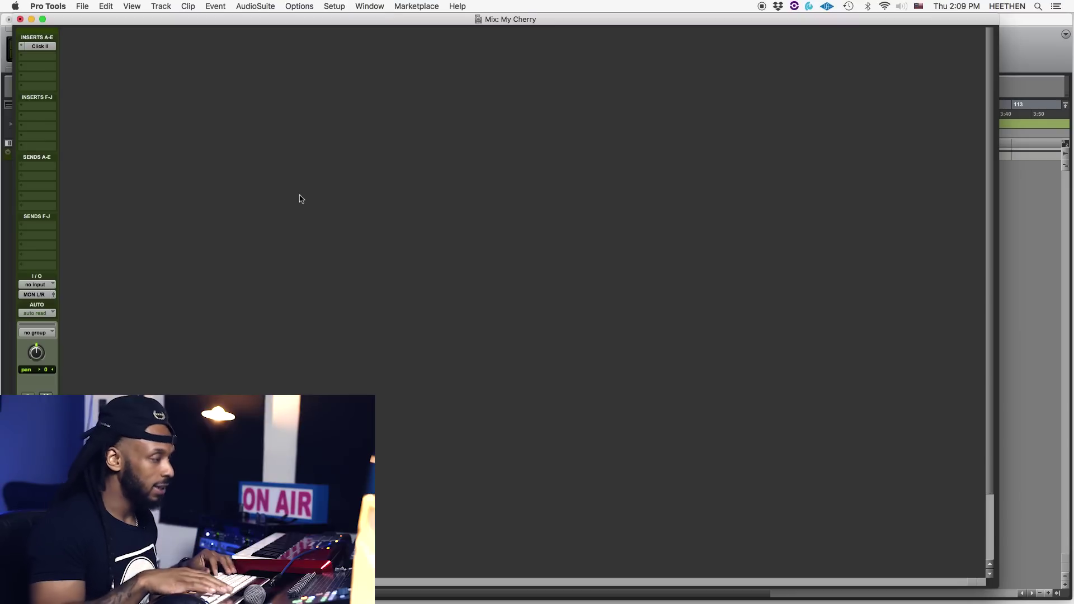
key("super+equal")
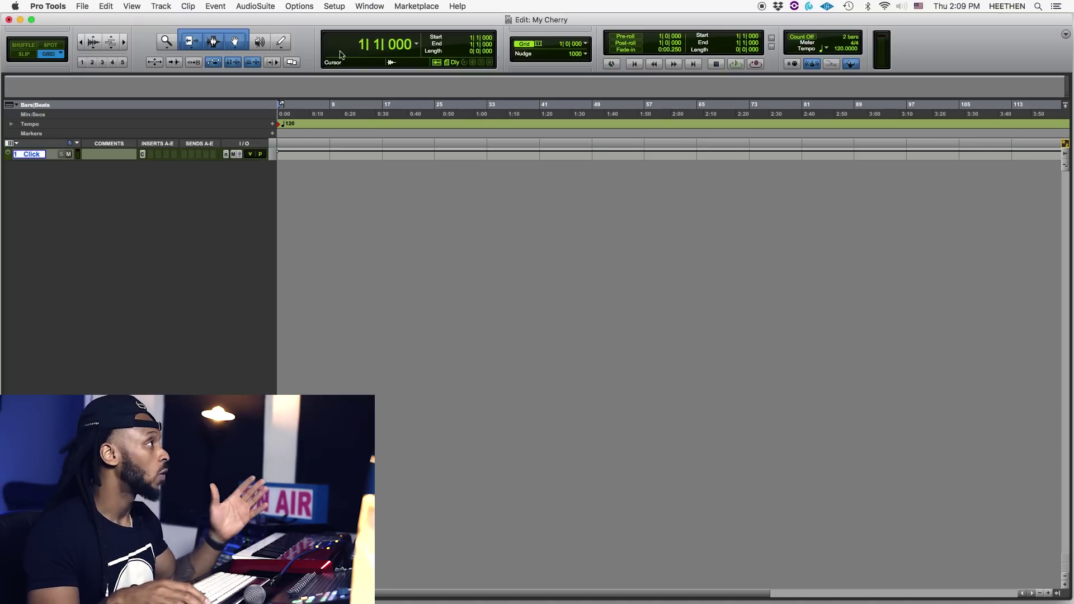
left_click(383, 7)
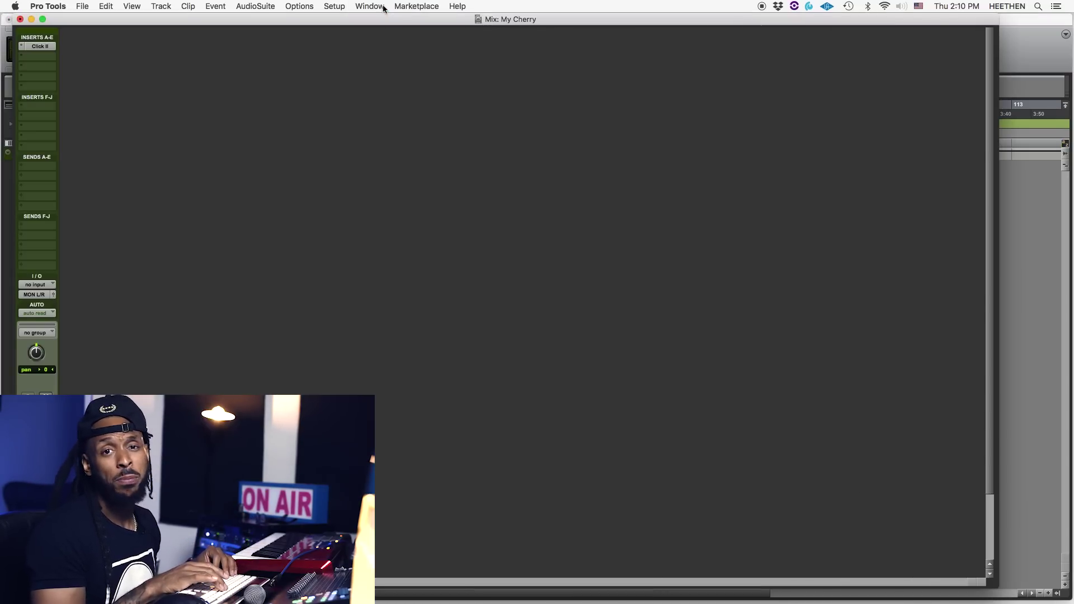
key("super+equal")
key("super+equal")
key("super+equal")
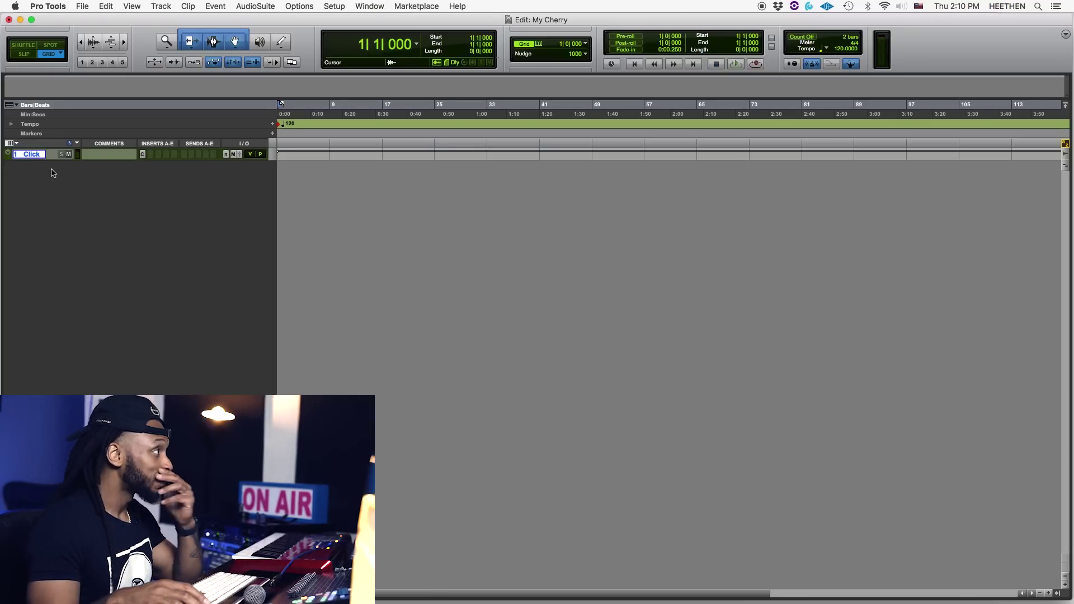
- Increase the height of the Click track, then delete the track from the session
left_click_drag(53, 160, 57, 185)
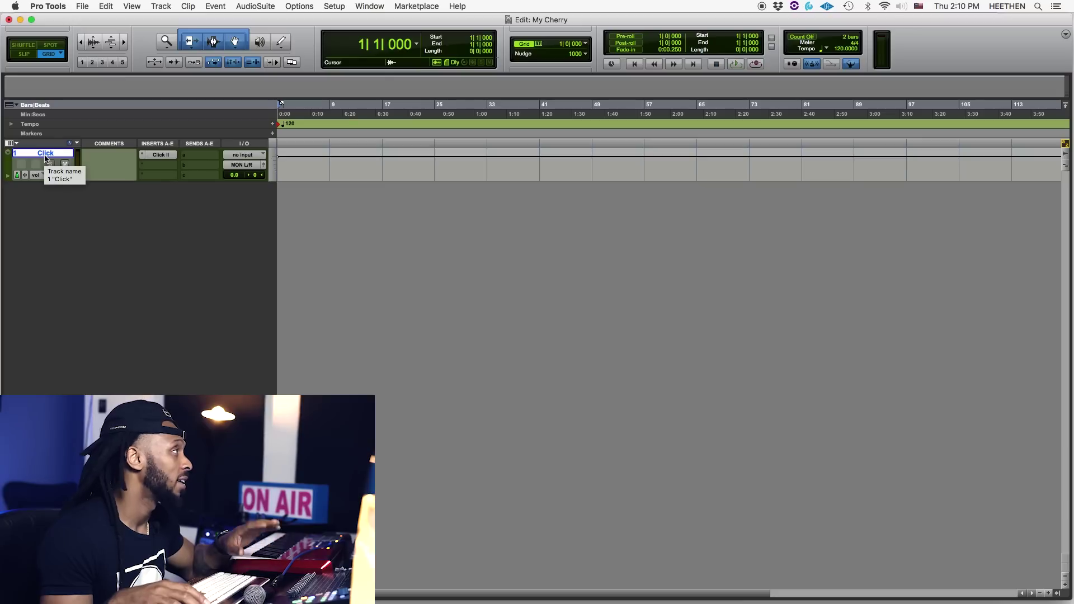
right_click(45, 153)
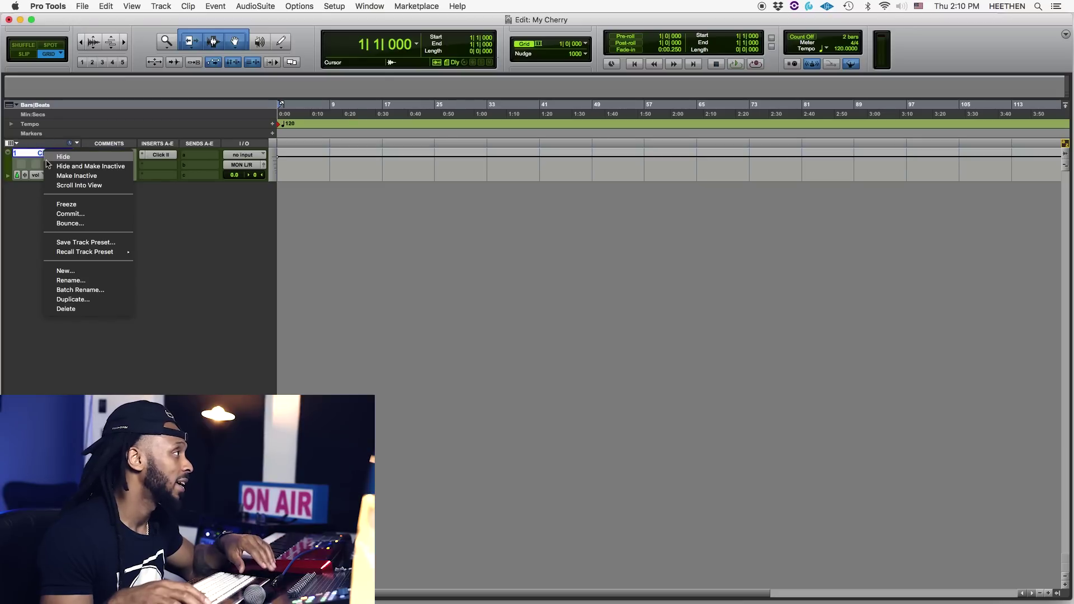
left_click(37, 321)
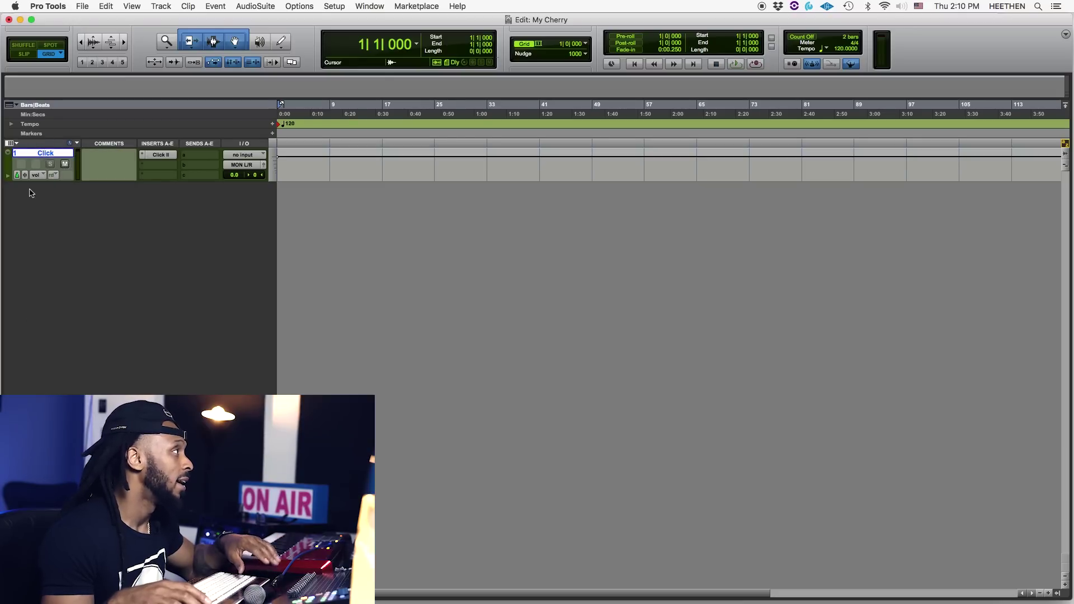
right_click(37, 155)
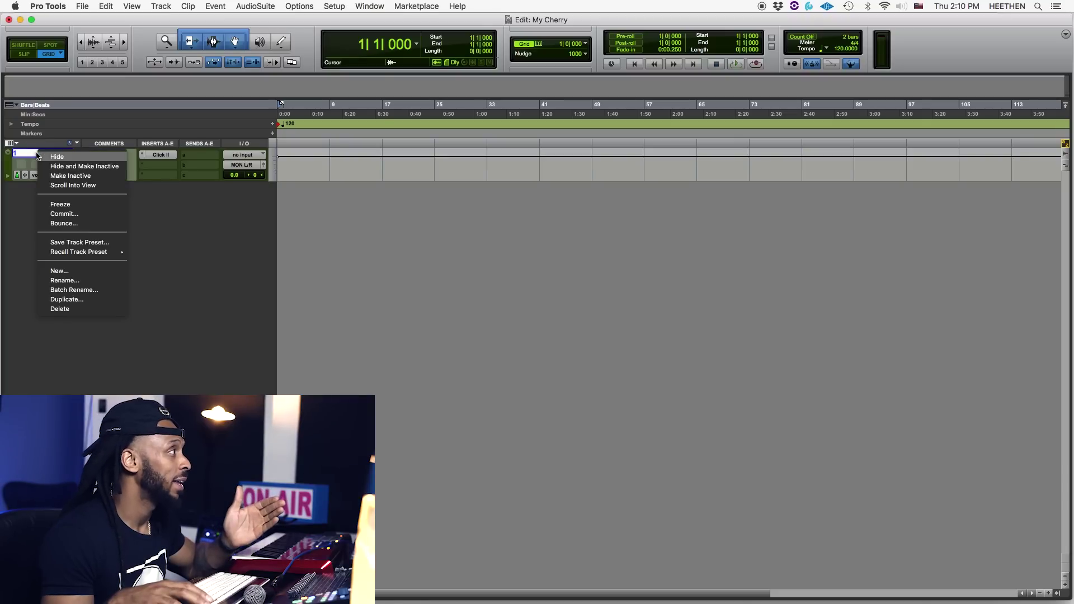
left_click(72, 308)
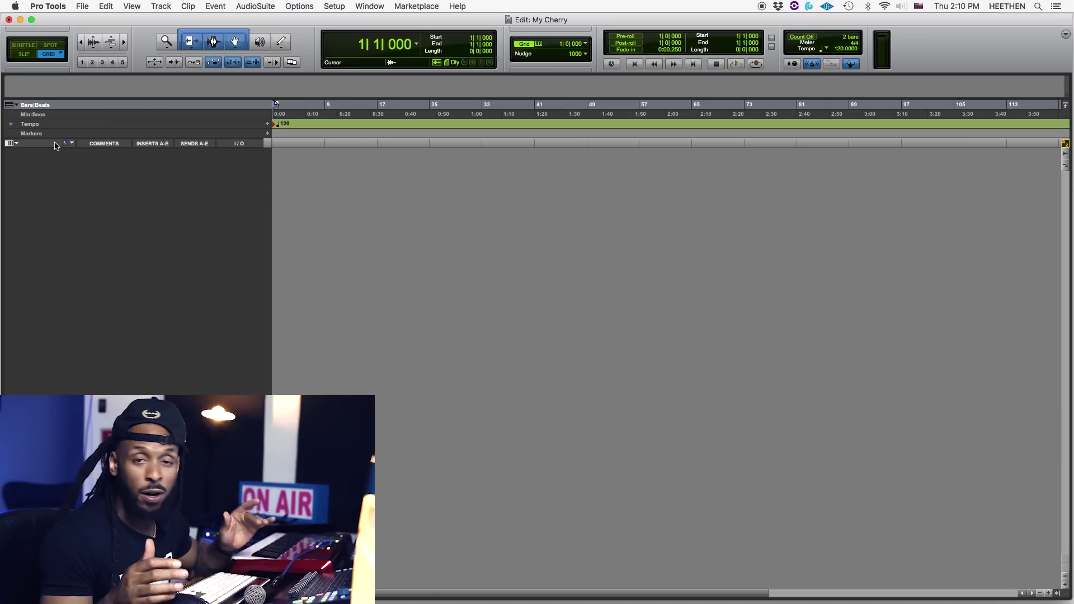
- Start an audio import and check two of the MP3 beats in the Downloads folder
left_click(81, 6)
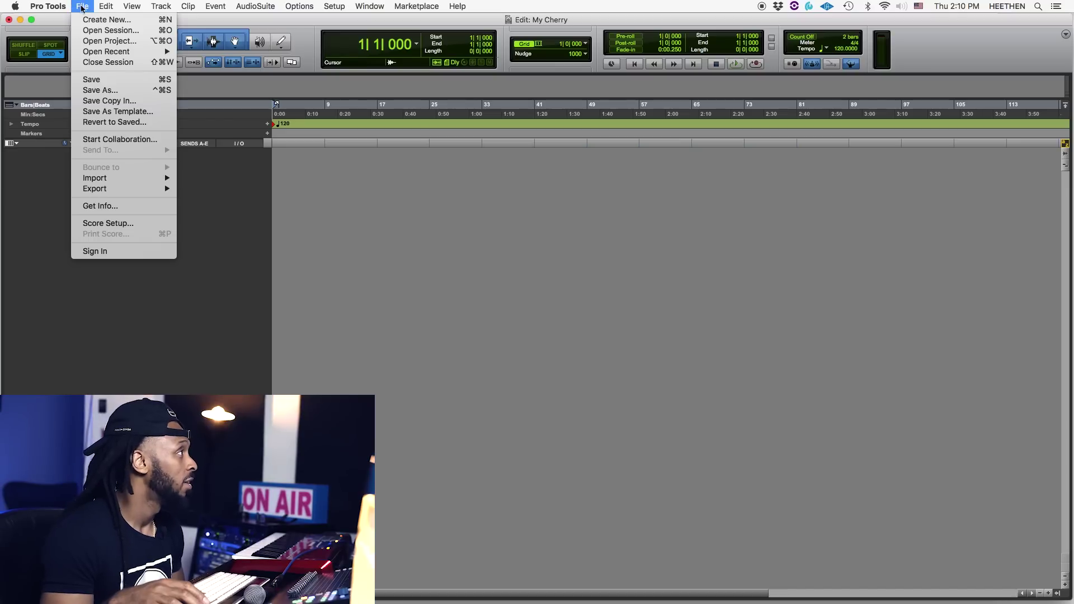
mouse_move(104, 179)
left_click(206, 198)
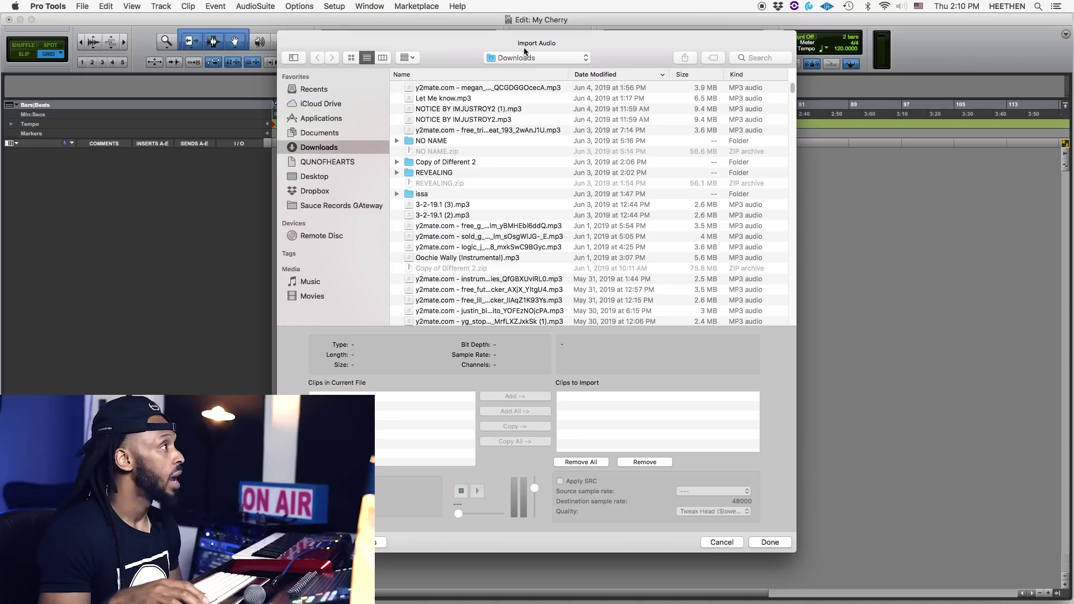
left_click(519, 227)
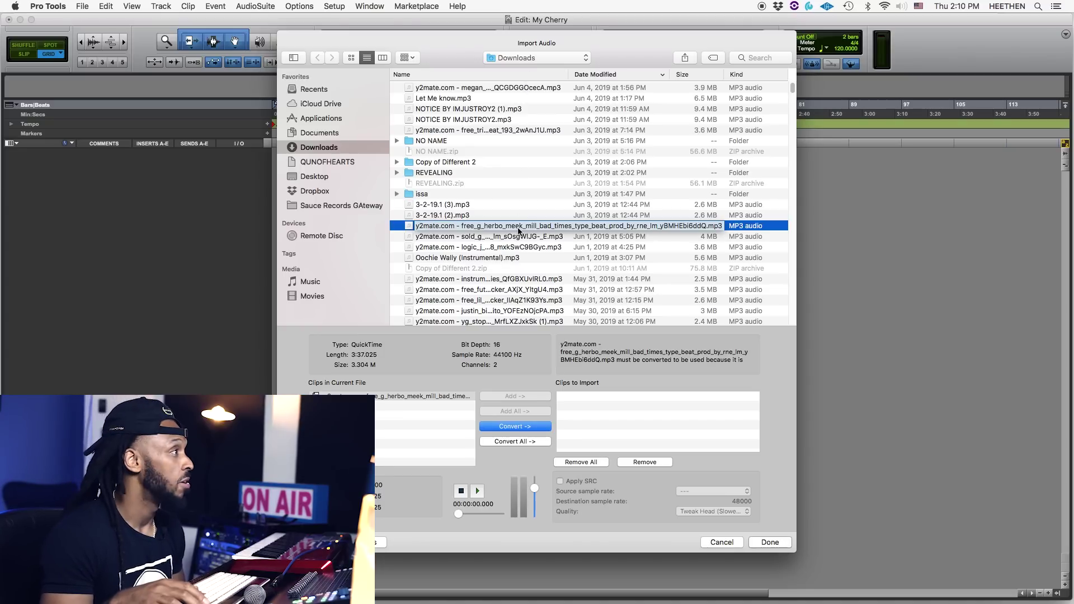
left_click(519, 289)
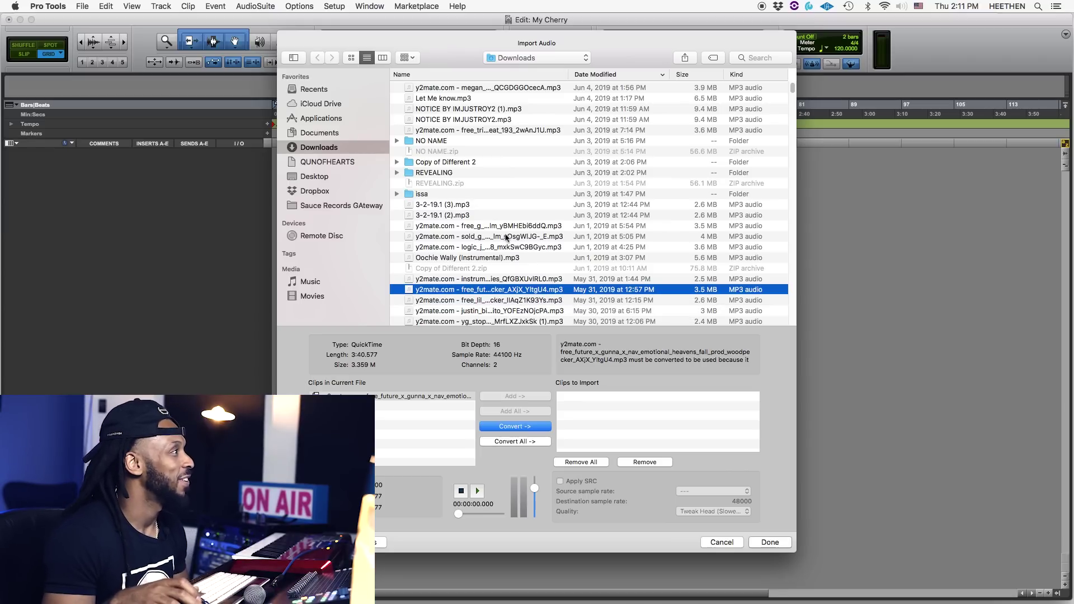
- Browse further through the Downloads folder and select "Wyshmaster Beats - Skyline - bpm 85_3.mp3" for import
scroll(506, 236, "down", 10)
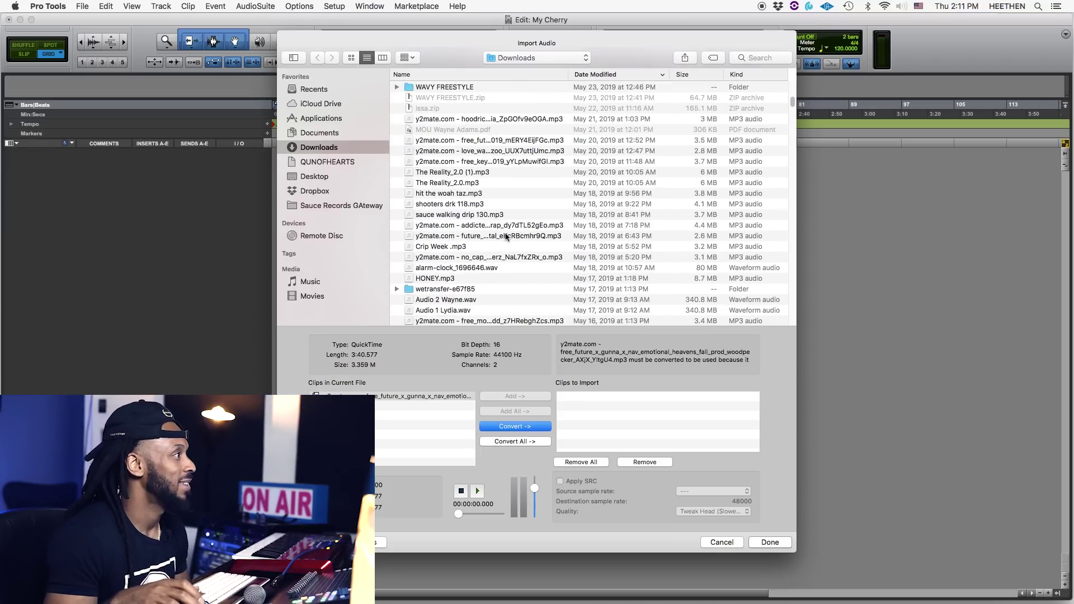
scroll(515, 274, "down", 5)
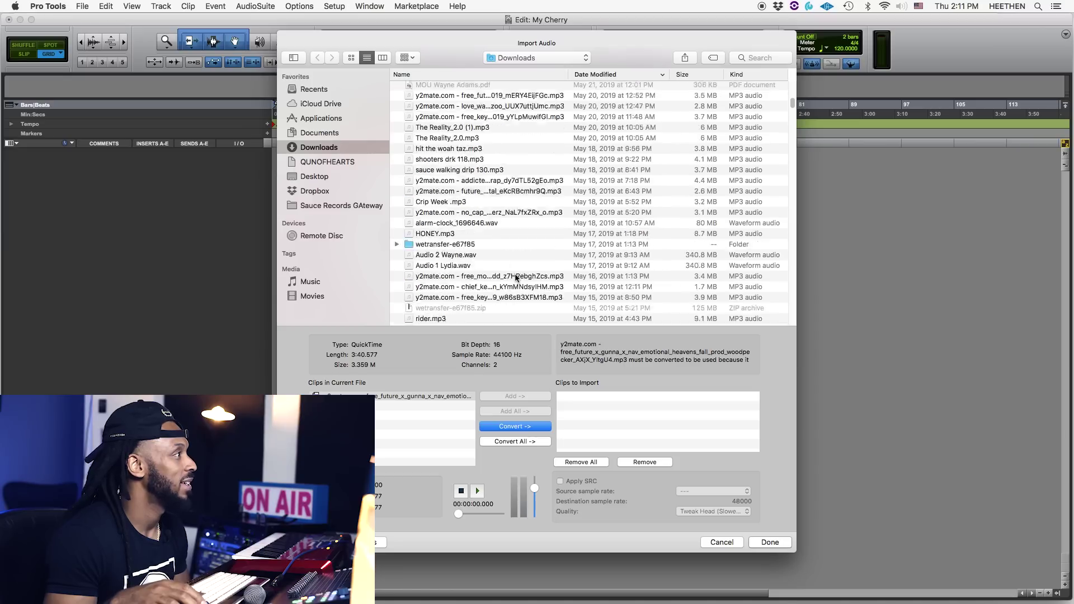
scroll(515, 278, "up", 8)
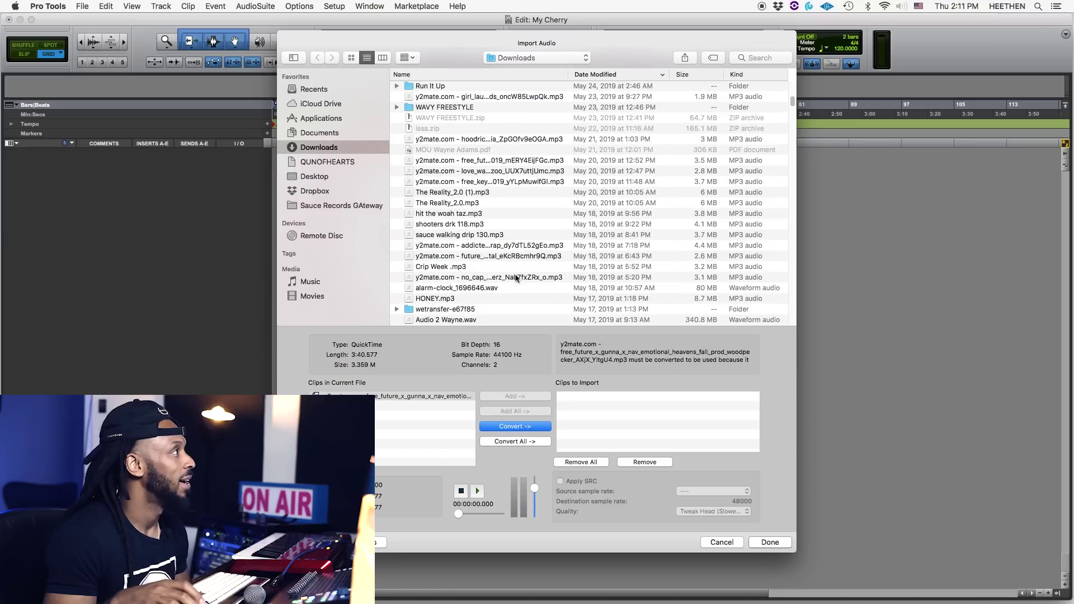
scroll(516, 278, "up", 4)
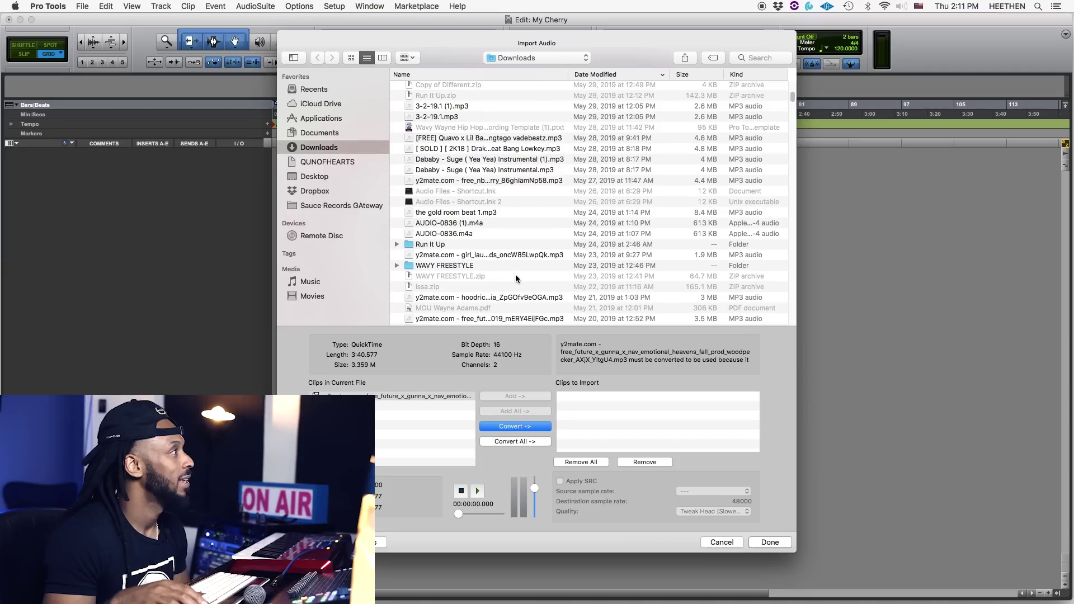
scroll(515, 278, "down", 6)
scroll(516, 275, "down", 8)
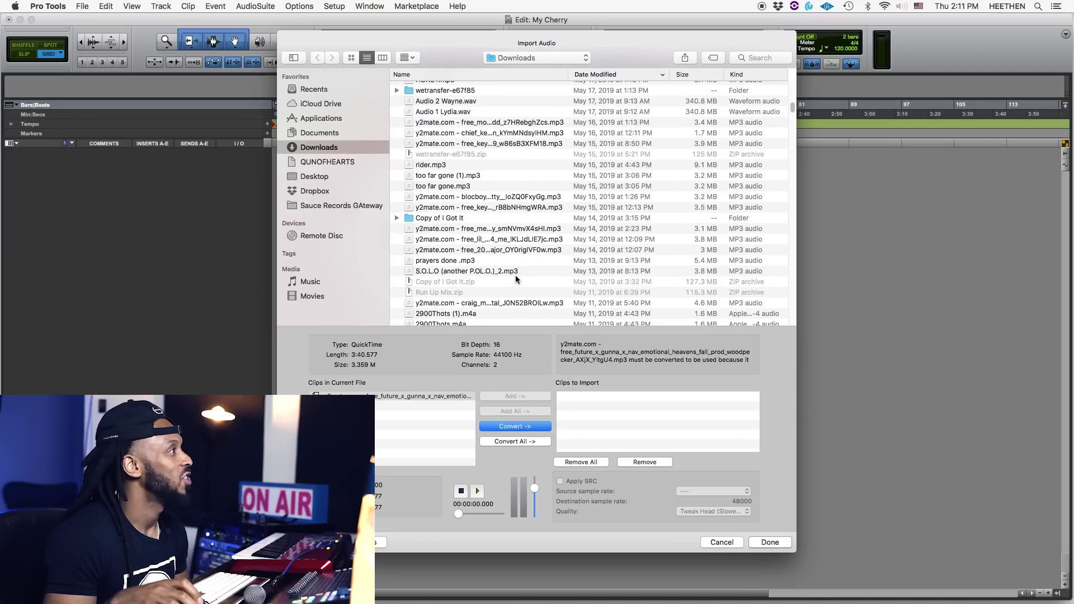
scroll(515, 274, "down", 6)
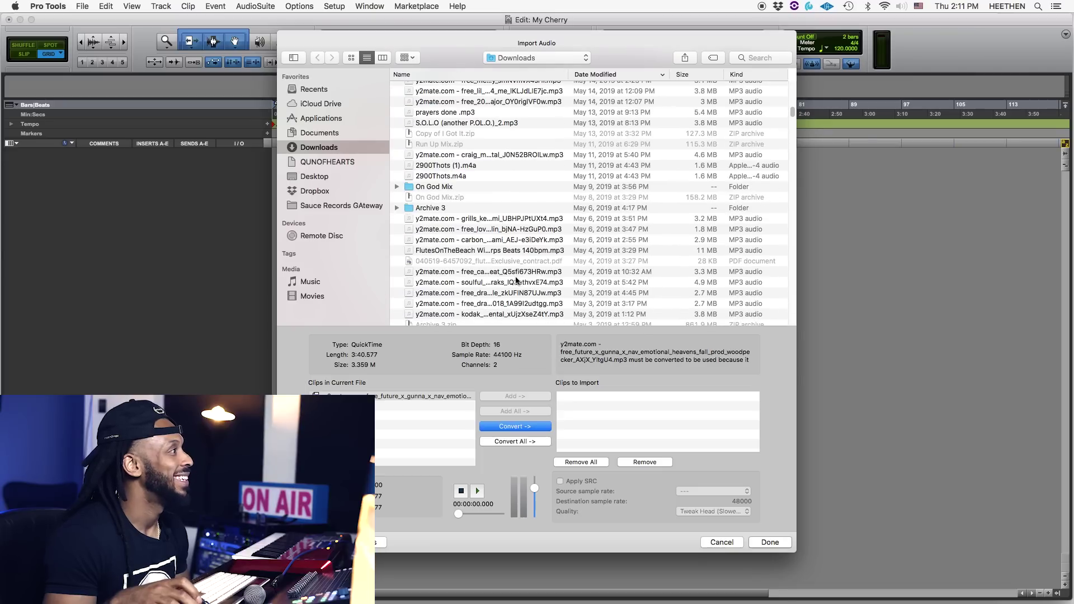
scroll(515, 280, "down", 6)
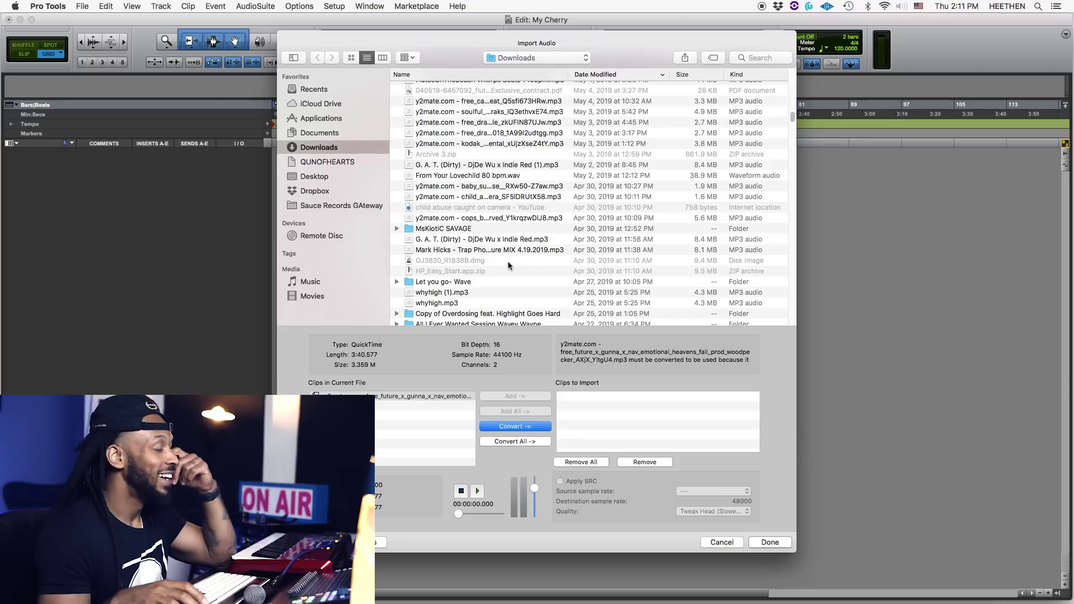
scroll(508, 261, "down", 10)
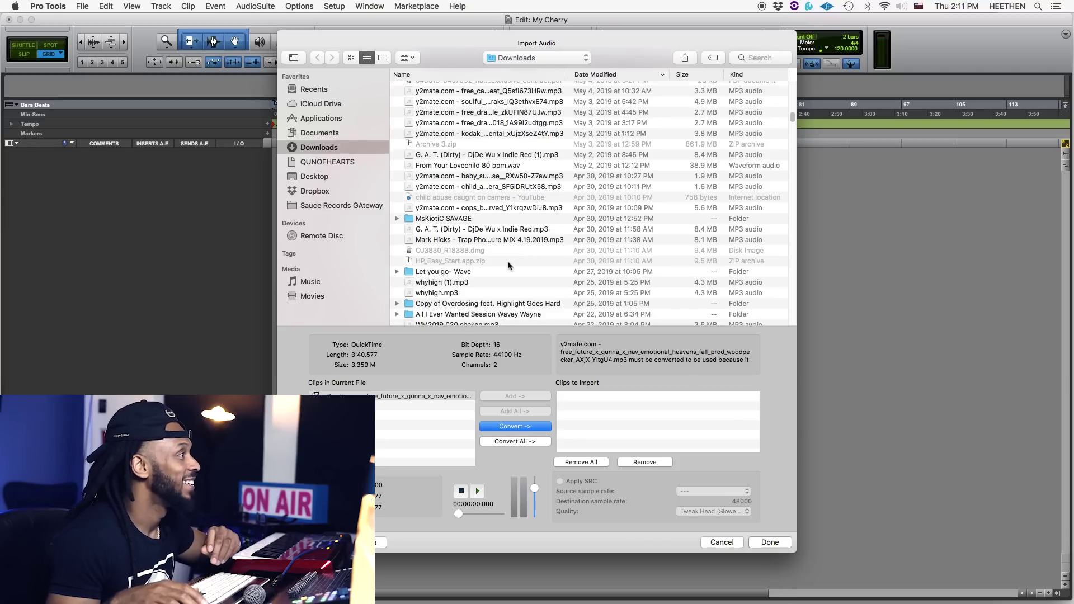
left_click(508, 262)
left_click(516, 285)
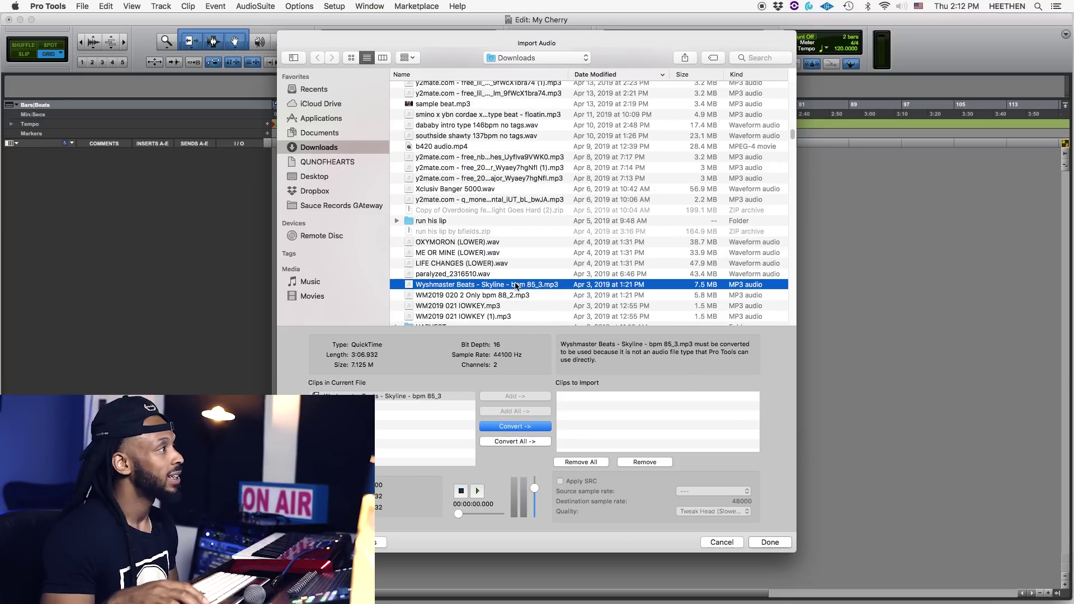
- Convert the selected MP3 beat into the session's Audio Files folder and import it to a new track at Session Start
left_click(491, 428)
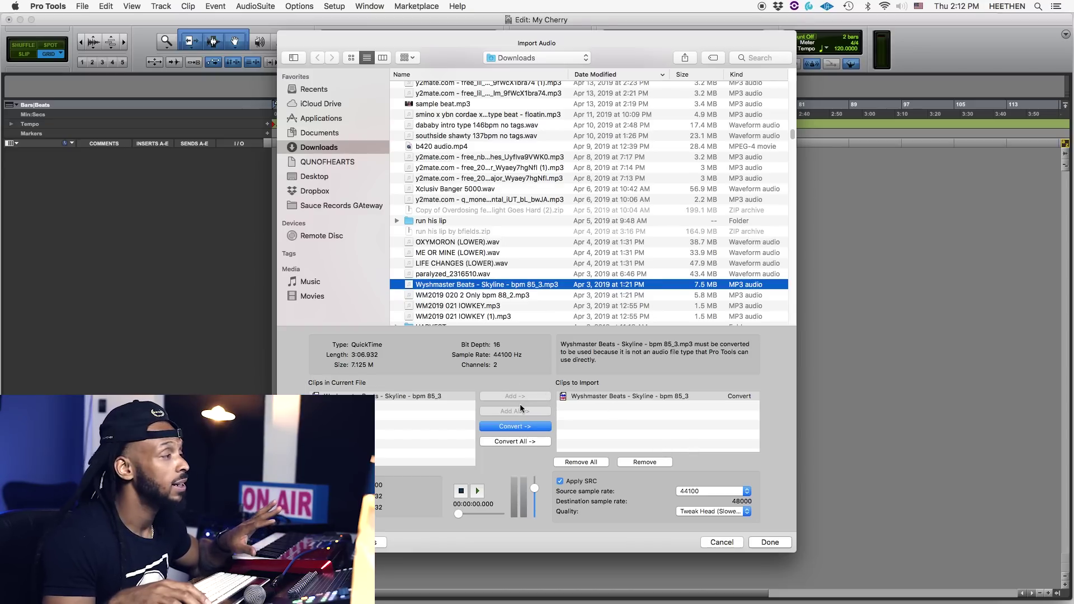
left_click(777, 542)
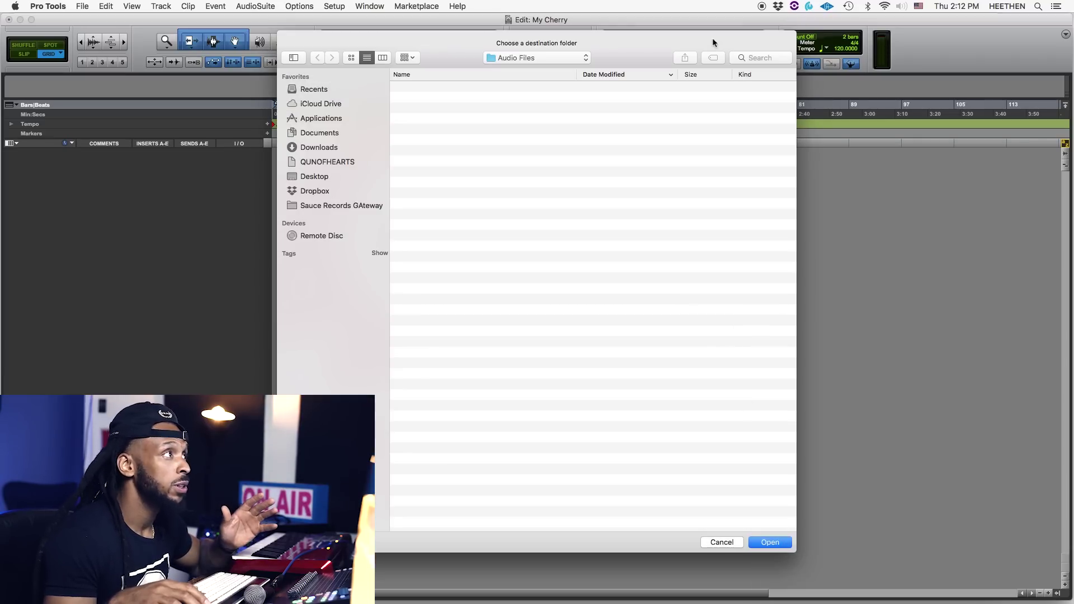
left_click_drag(674, 43, 677, 39)
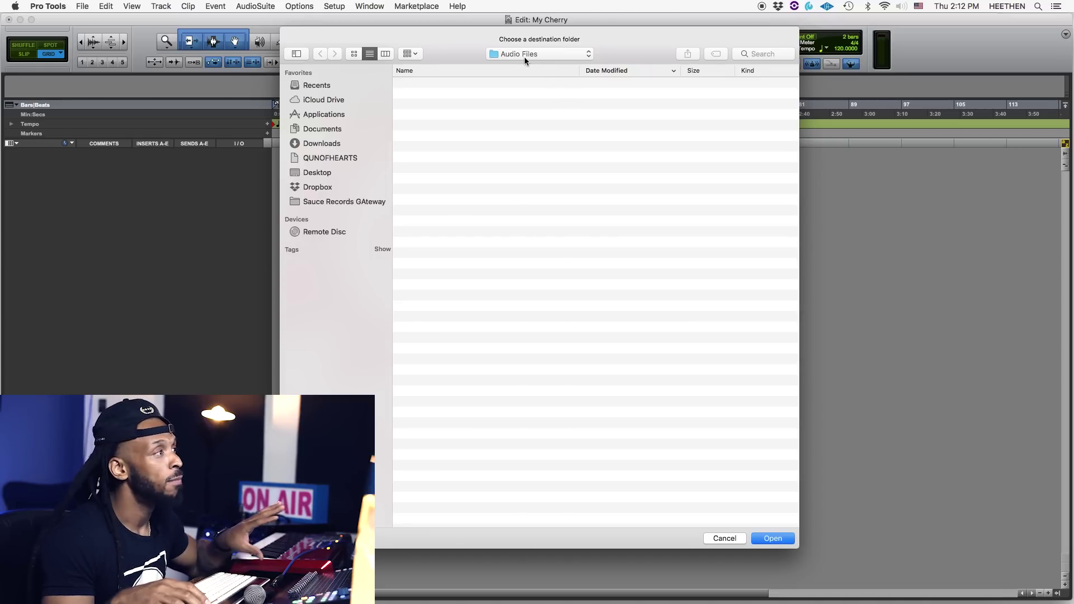
left_click(783, 541)
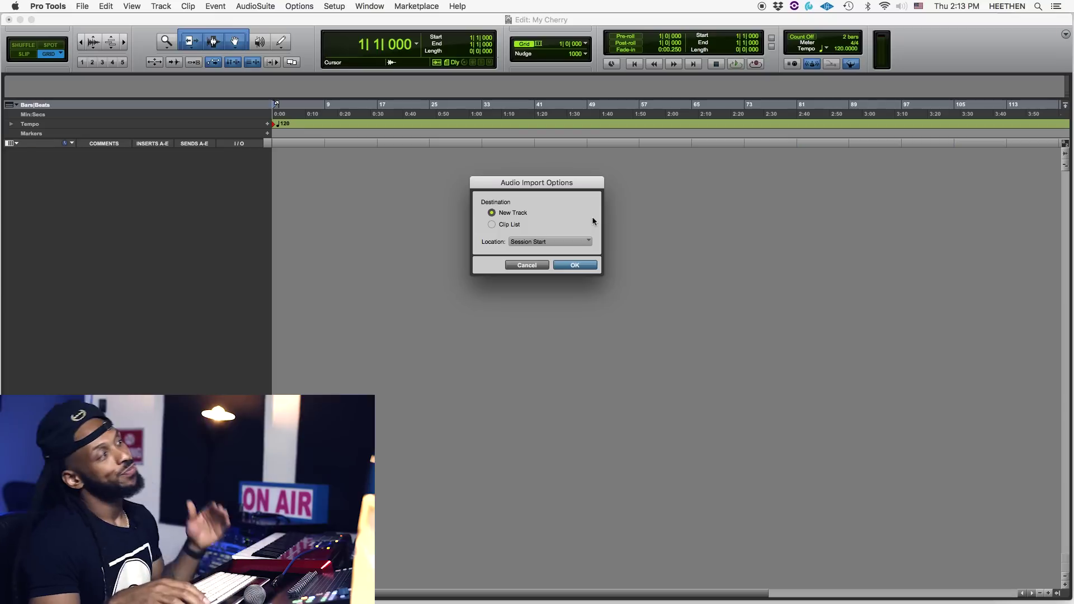
left_click_drag(486, 180, 488, 187)
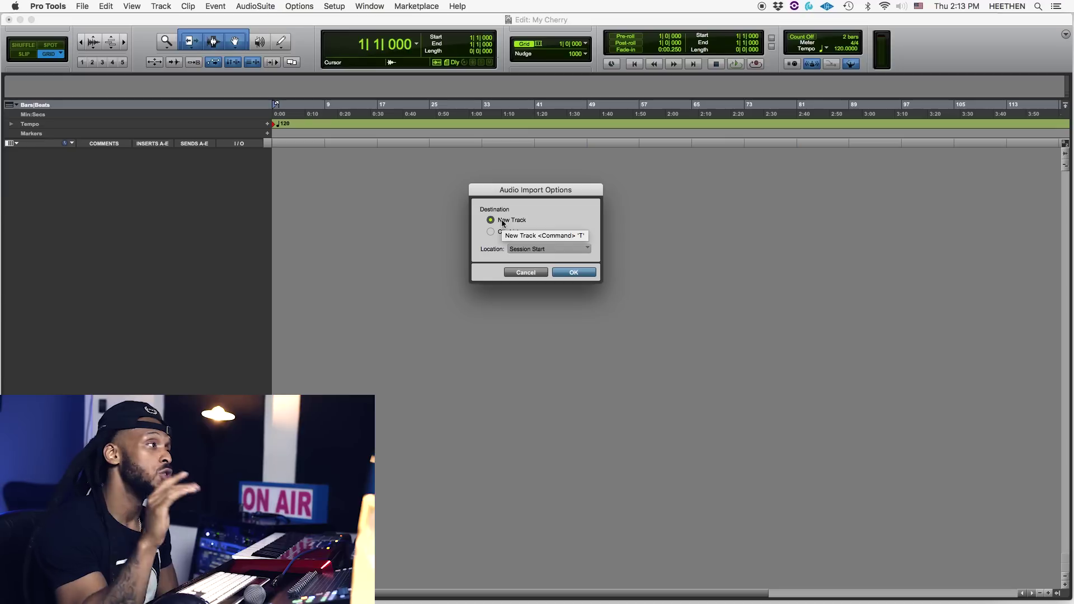
left_click(567, 273)
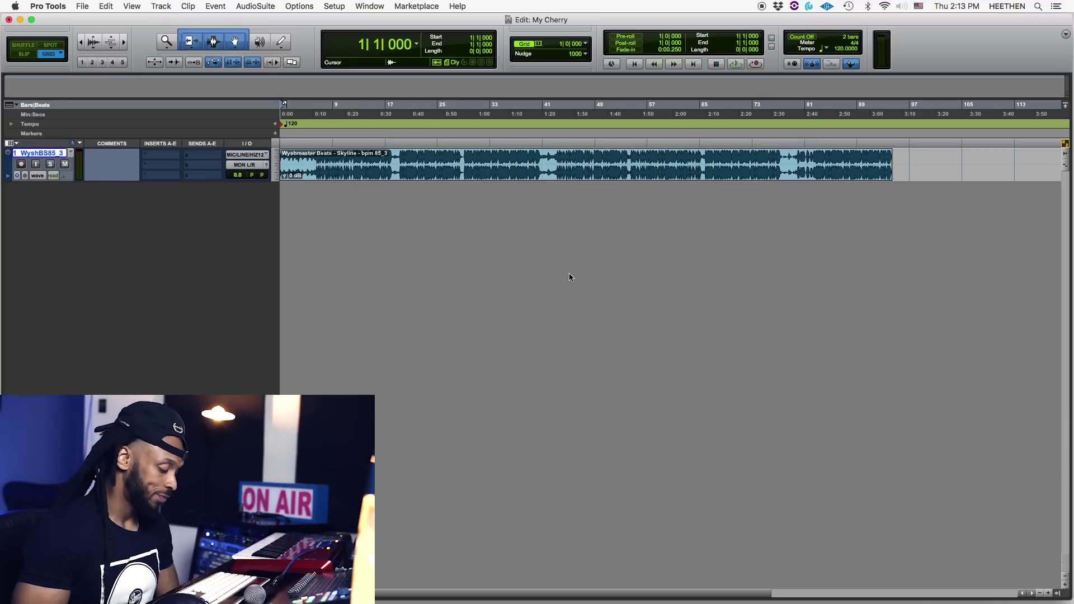
- Place the playback cursor at bar 7, play the imported beat and switch to the Mix window
key("super+equal")
key("super+equal")
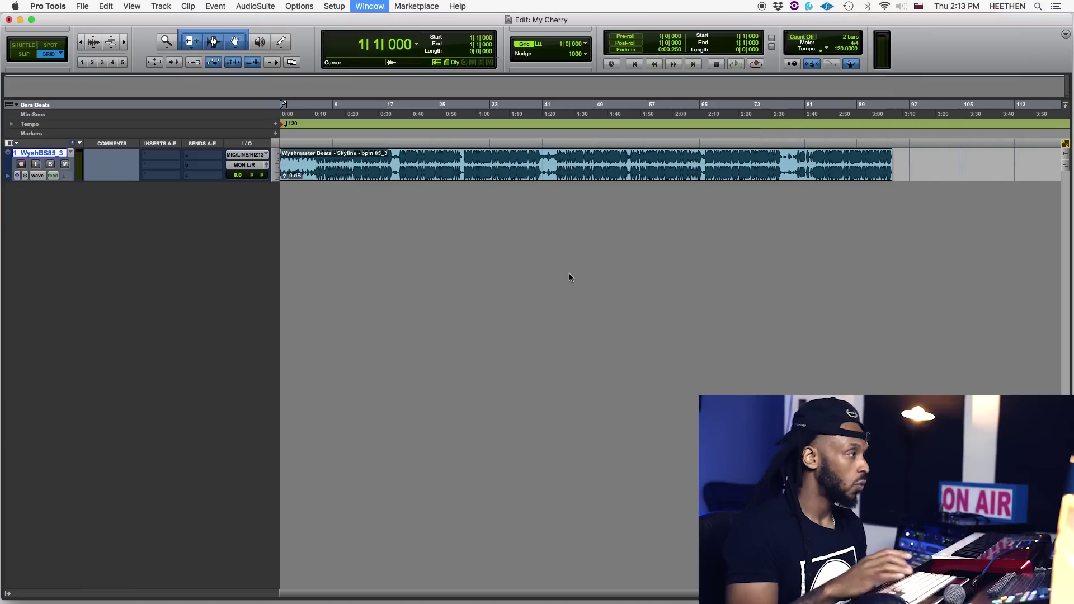
left_click(321, 143)
key("space")
key("super+equal")
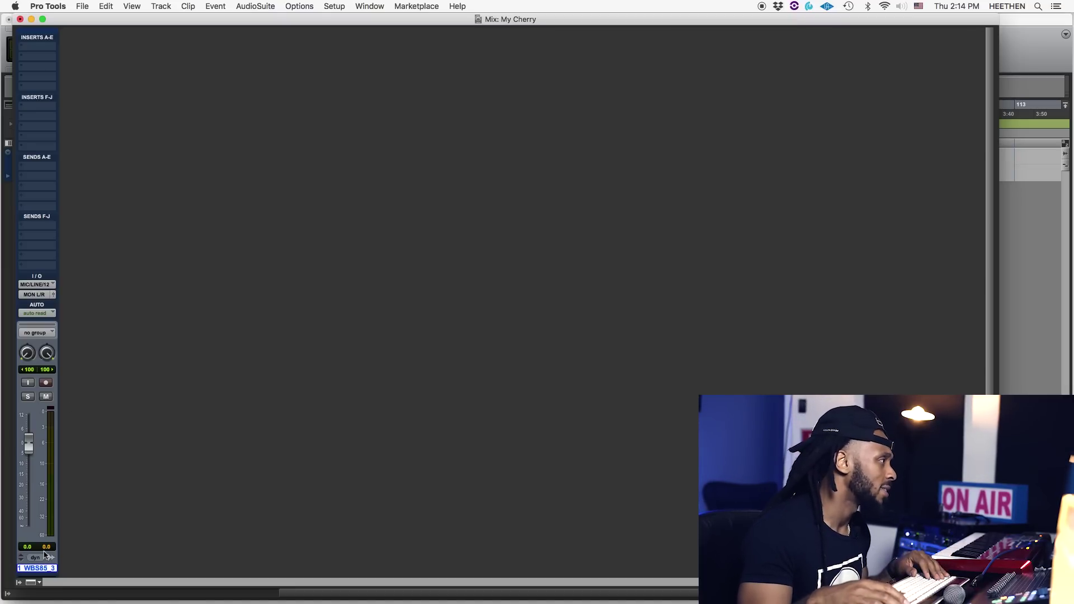
- Lower the beat track's volume to -5.2 dB and play the beat to check its level
left_click_drag(29, 450, 30, 462)
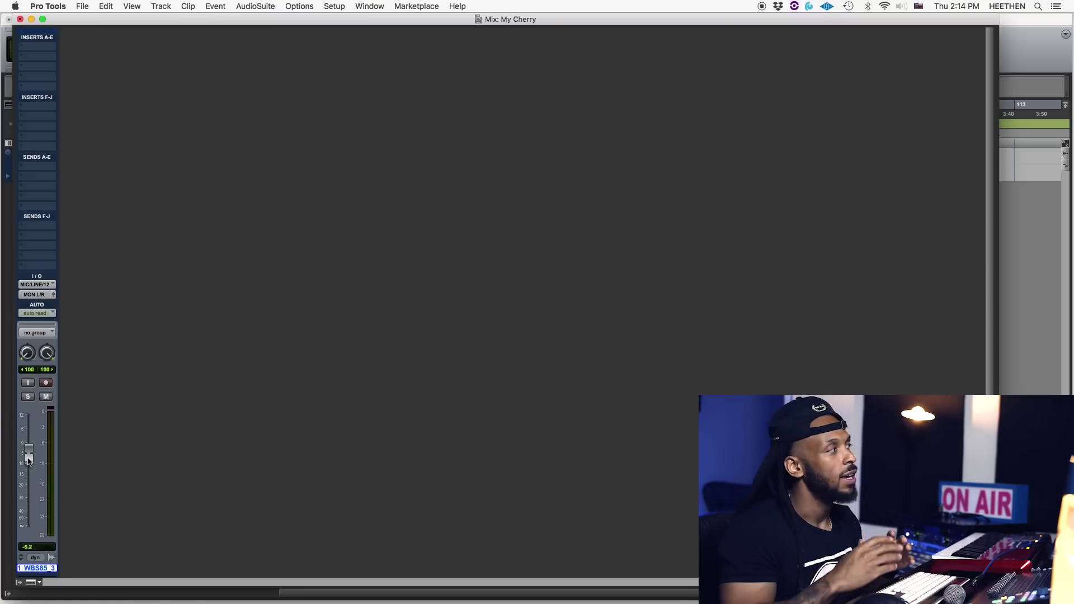
key("space")
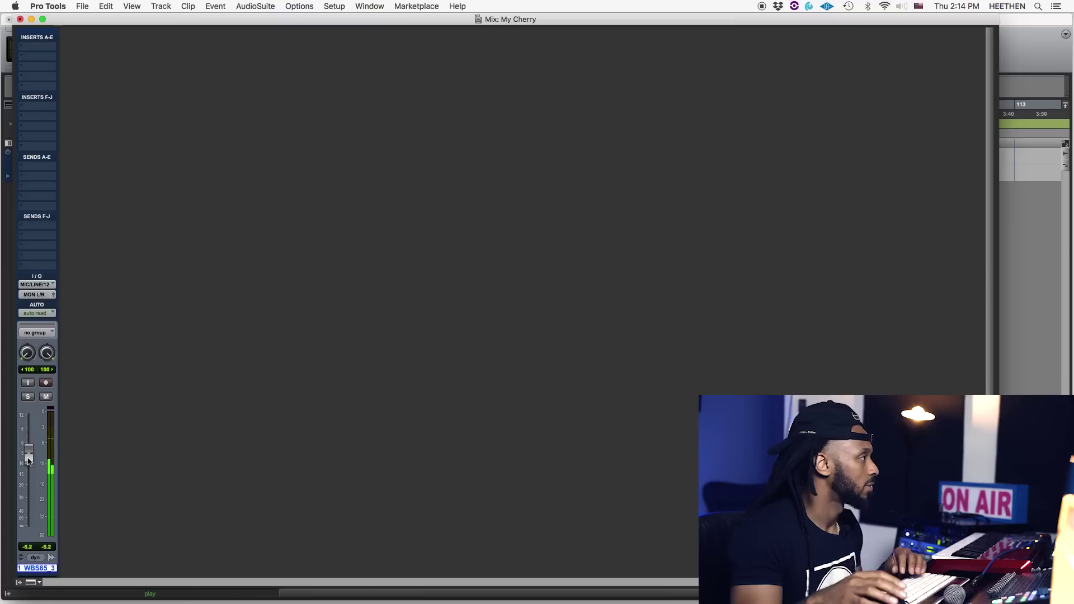
left_click(51, 449)
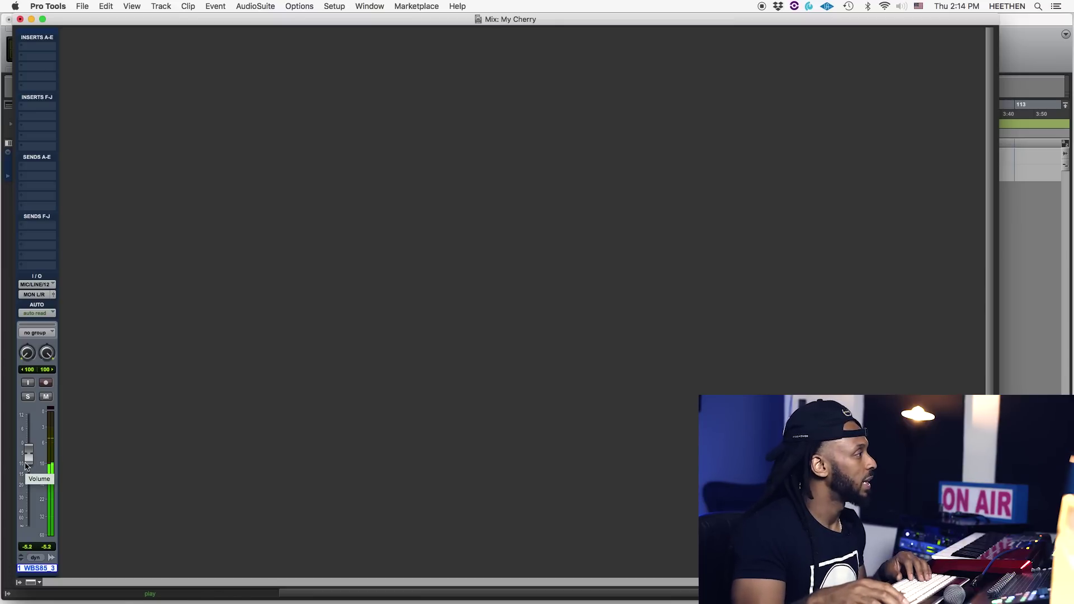
key("space")
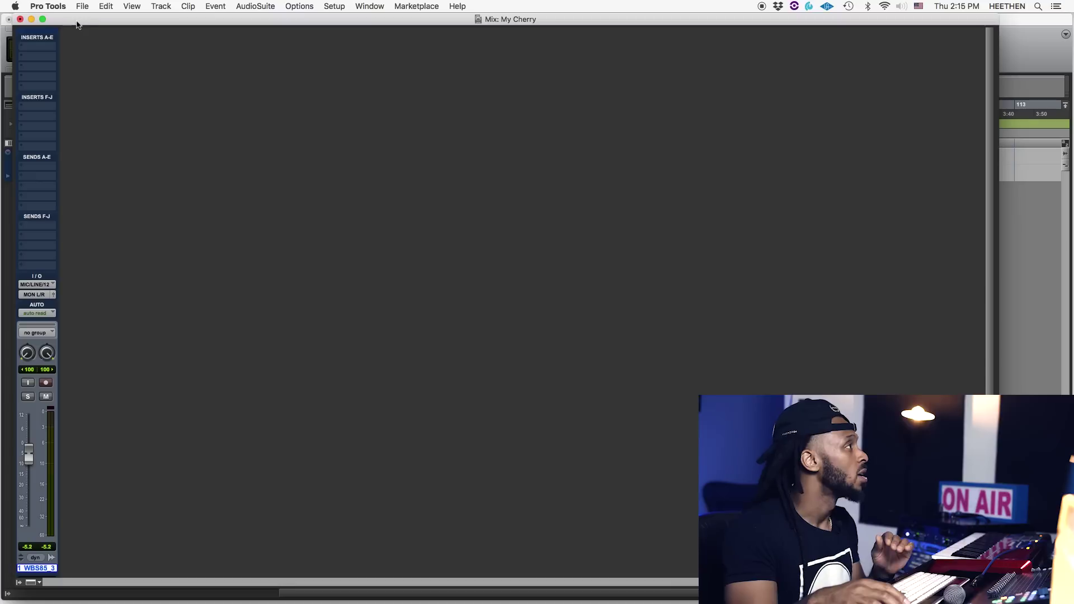
- Check the Track Meters type in the Metering preferences, keeping Pro Tools Classic
left_click(334, 7)
left_click(355, 182)
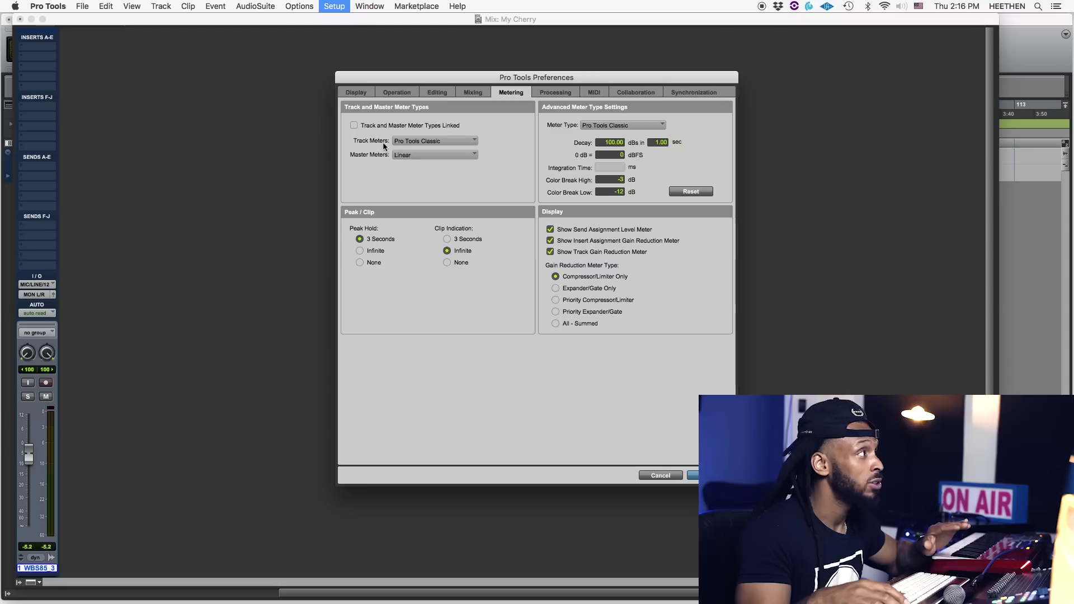
left_click(708, 475)
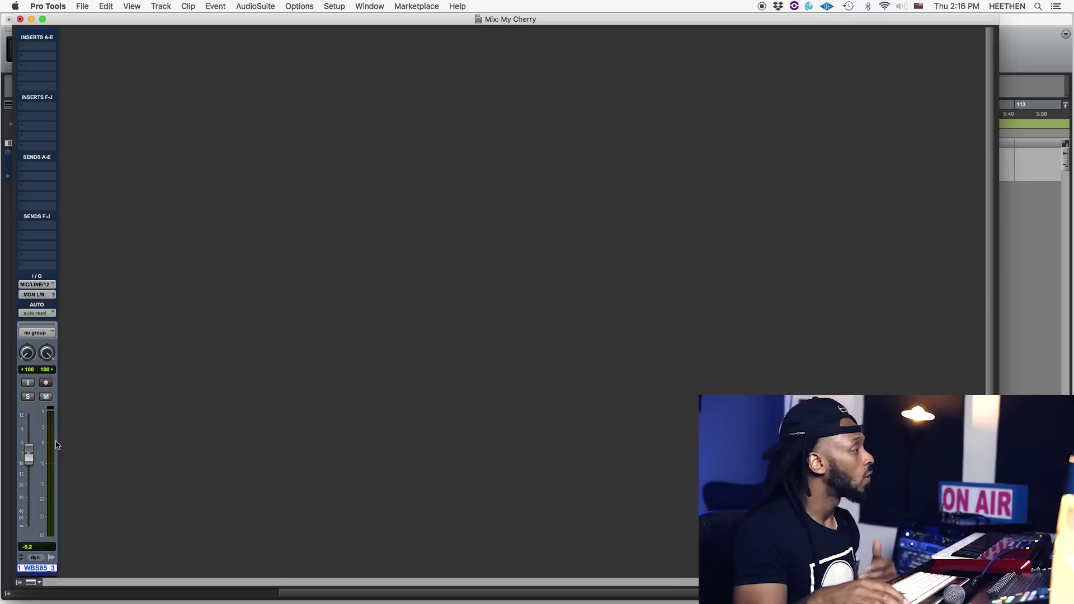
- Lower the beat track's volume further to -6.5 dB while playing the beat, and stop playback
key("space")
key("space")
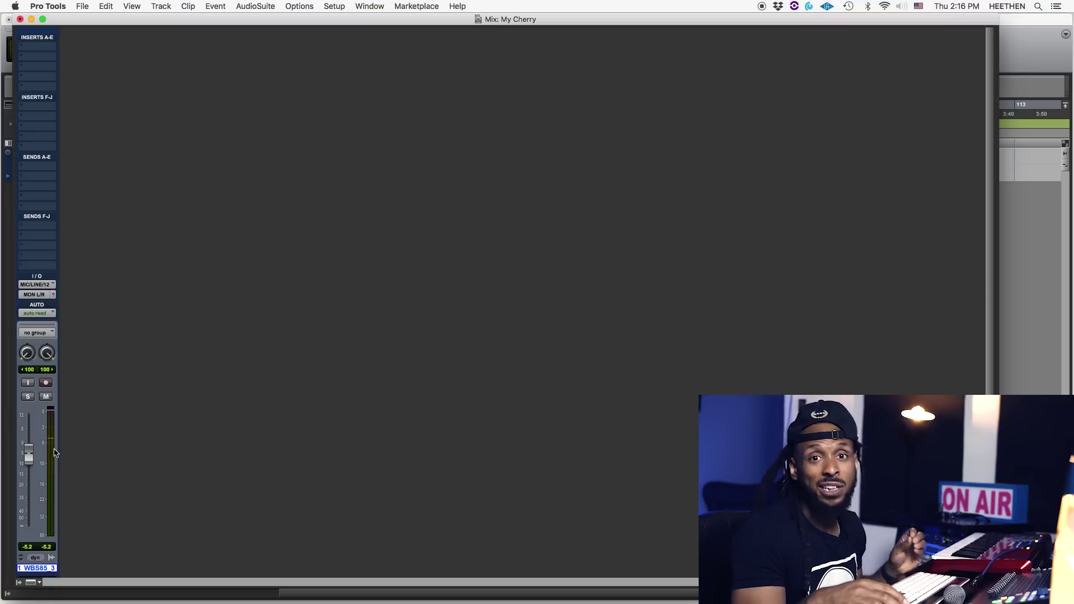
left_click_drag(34, 455, 34, 459)
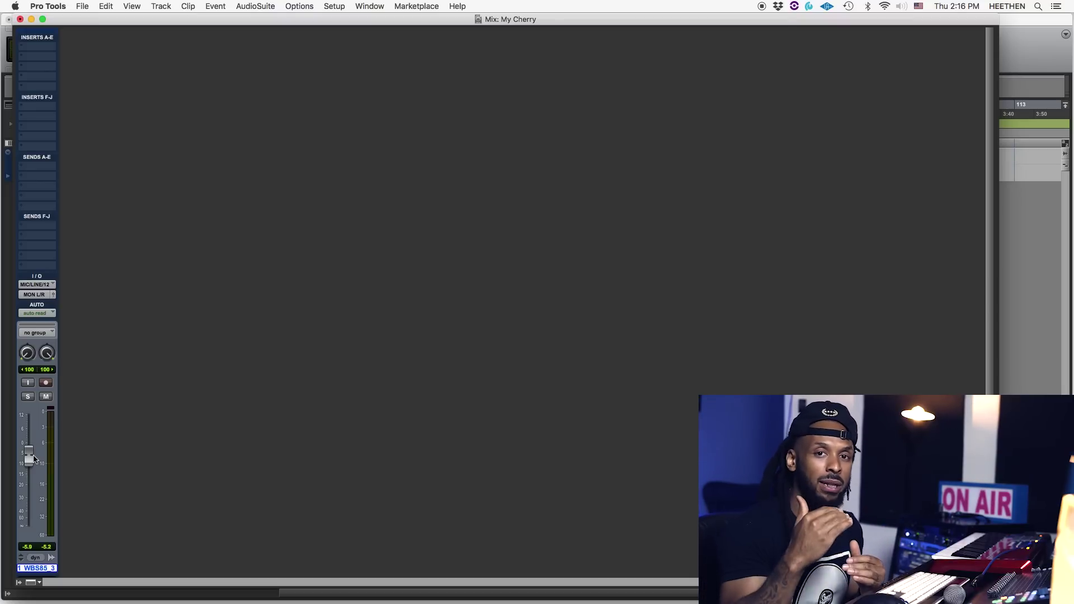
key("space")
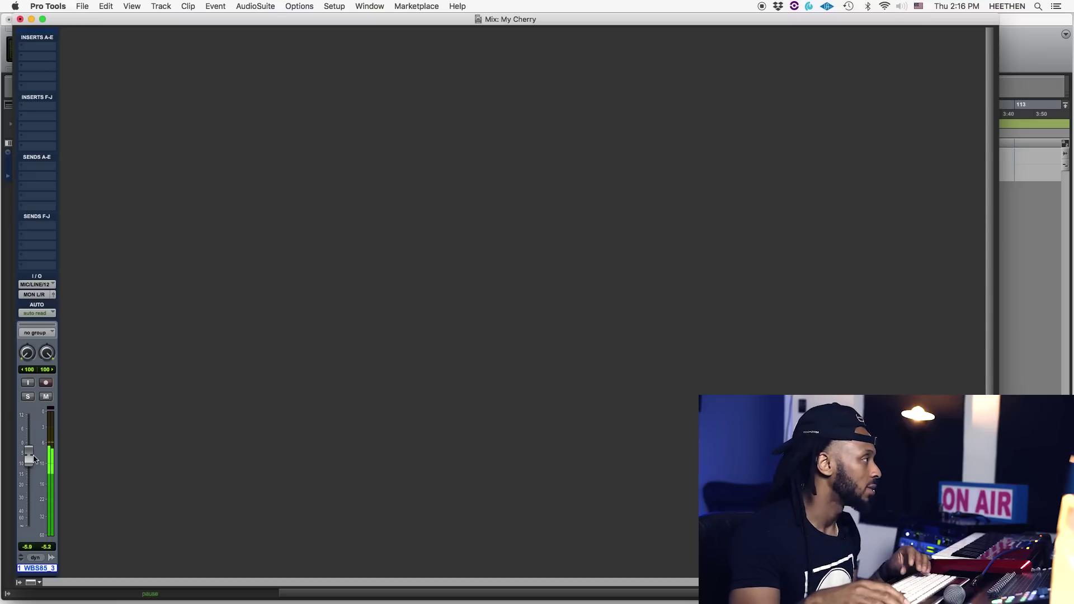
left_click_drag(33, 459, 33, 461)
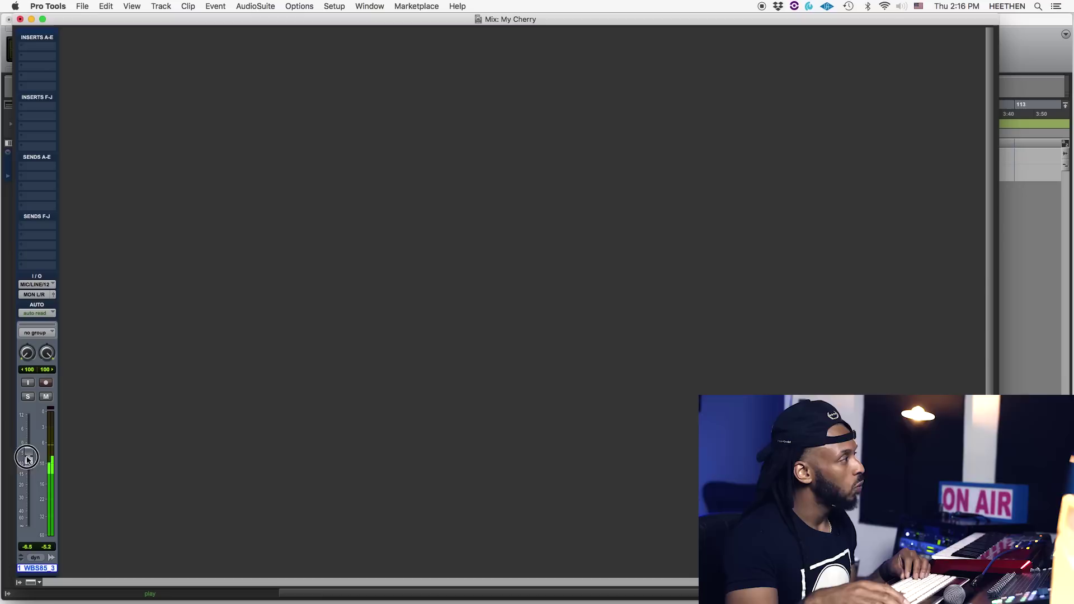
key("space")
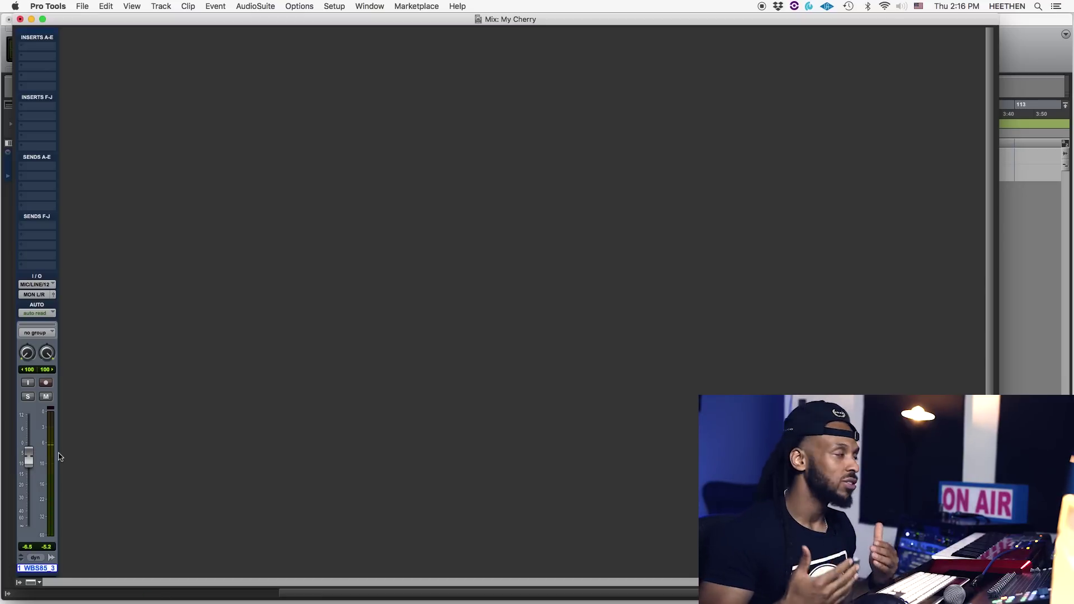
- Toggle repeatedly between the Mix and Edit windows, ending in the Edit window
key("super+equal")
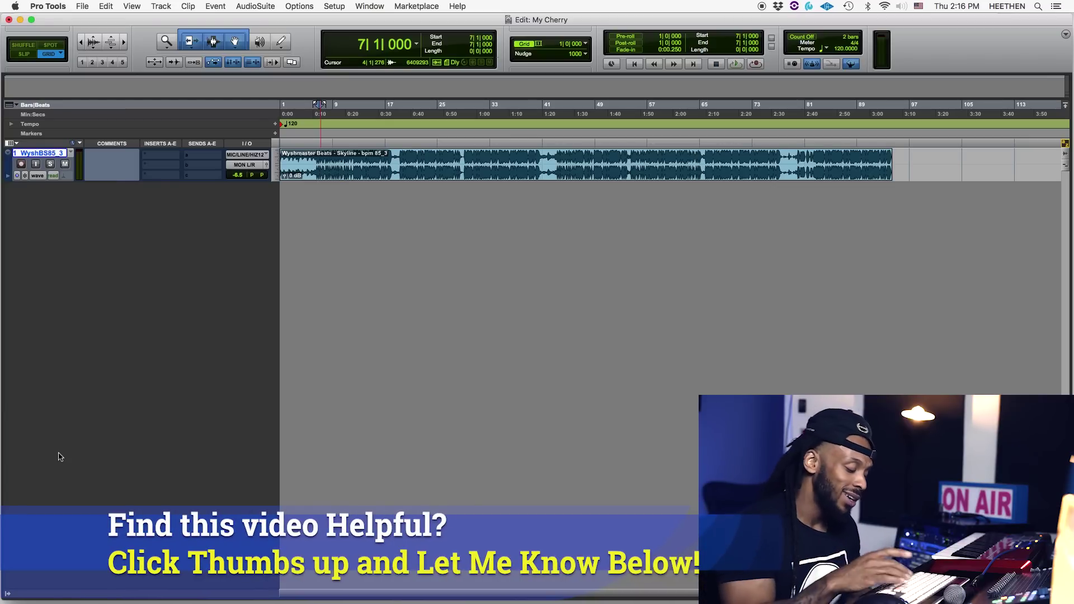
key("super+equal")
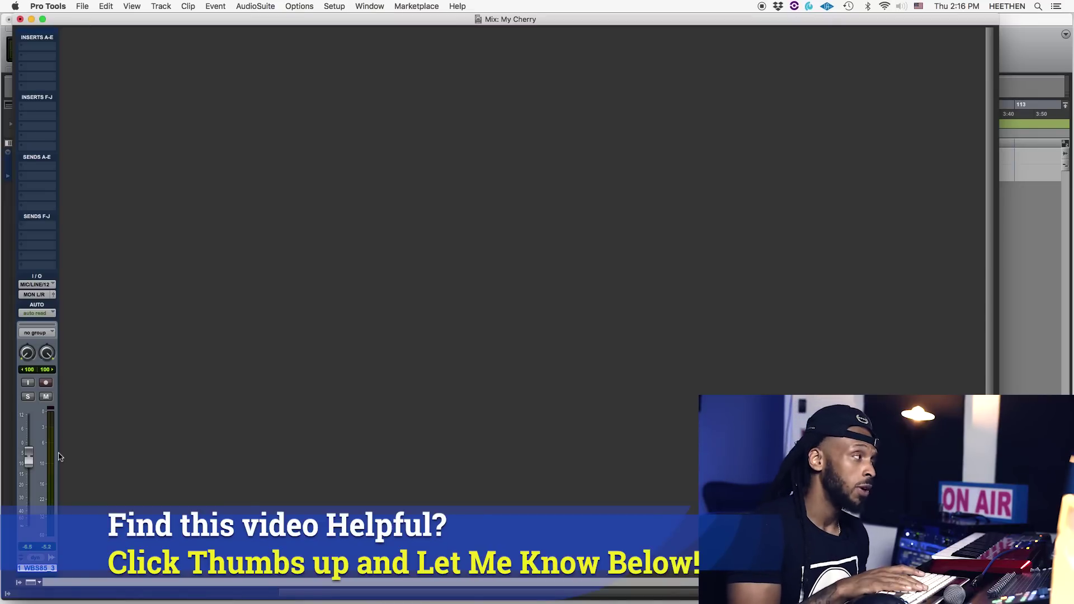
key("super+equal")
key("super+equal")
key("super+equal")
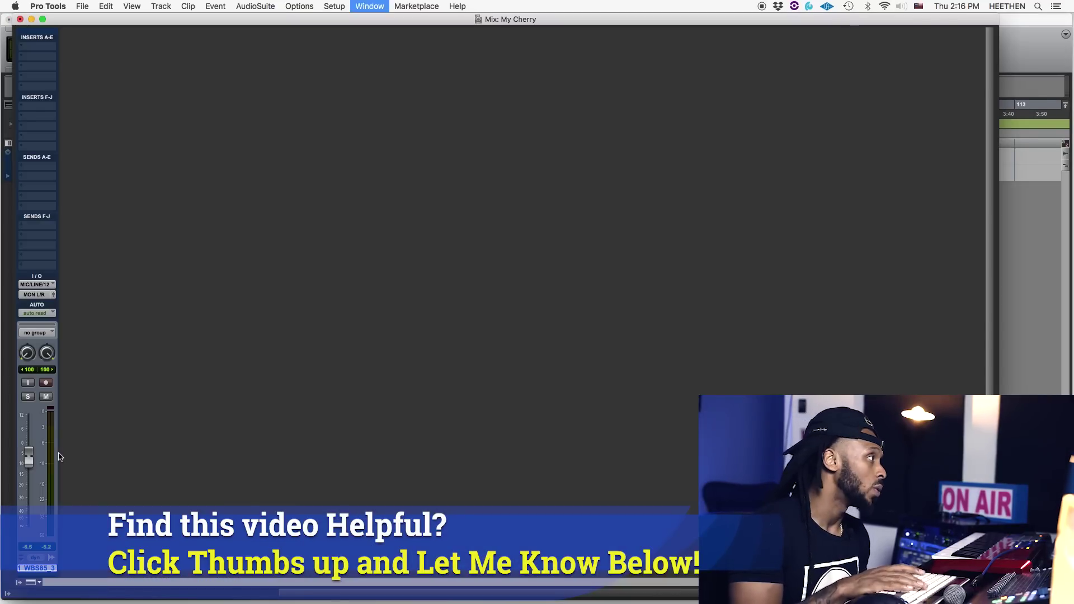
key("super+equal")
key("super+equal")
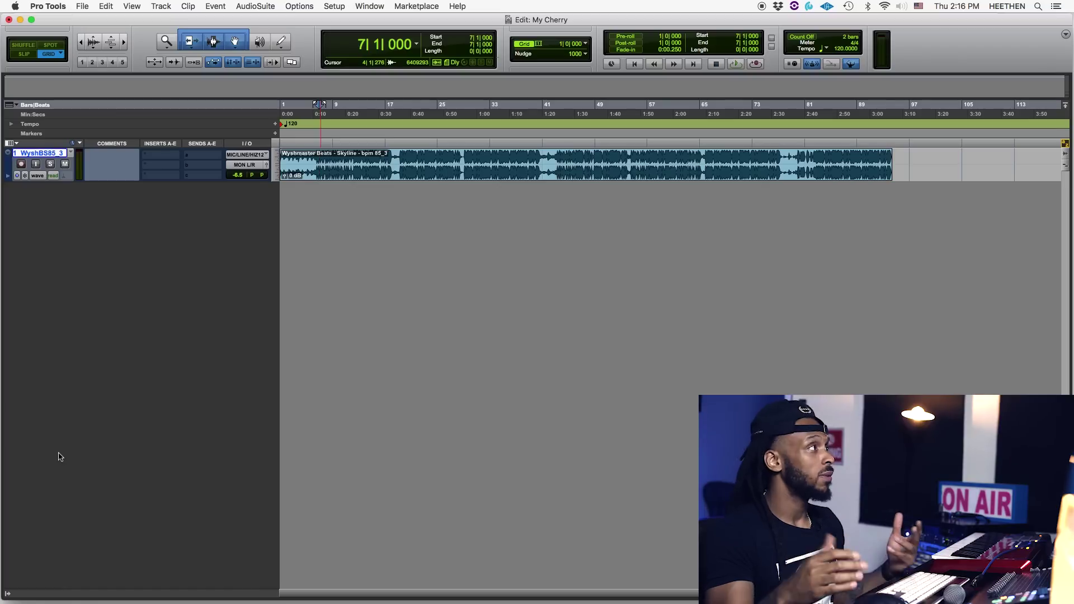
- Create one new mono audio track in Samples and increase its height in the Edit window
left_click(141, 412)
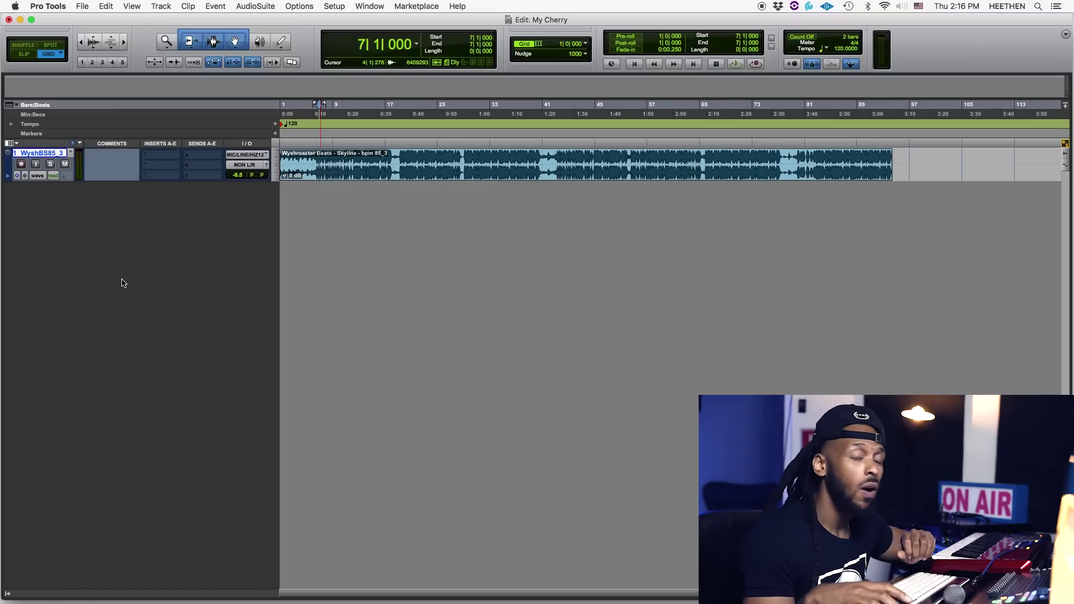
left_click(150, 4)
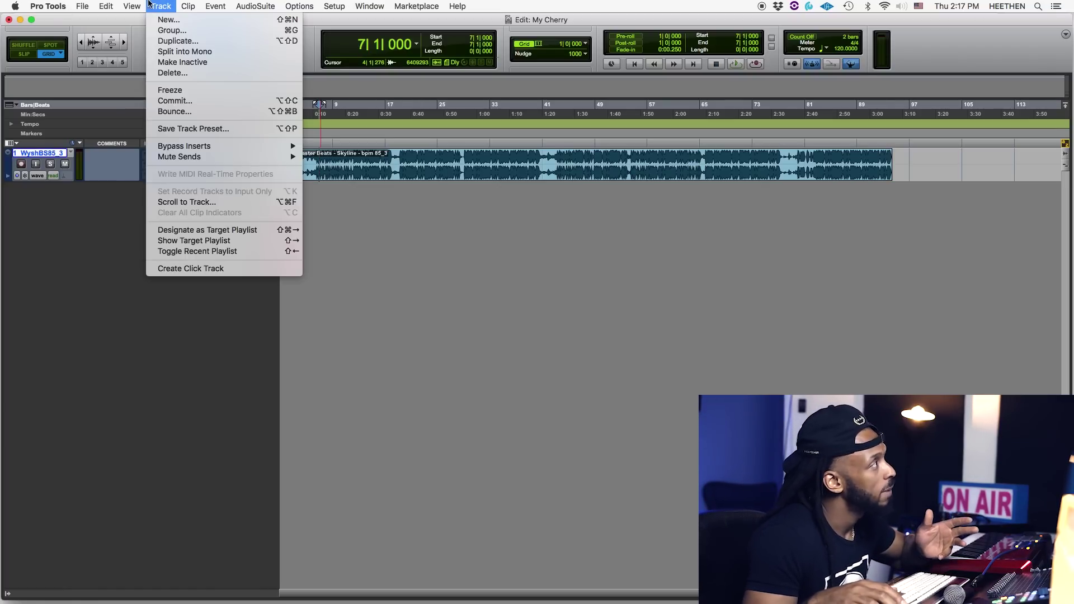
left_click(160, 20)
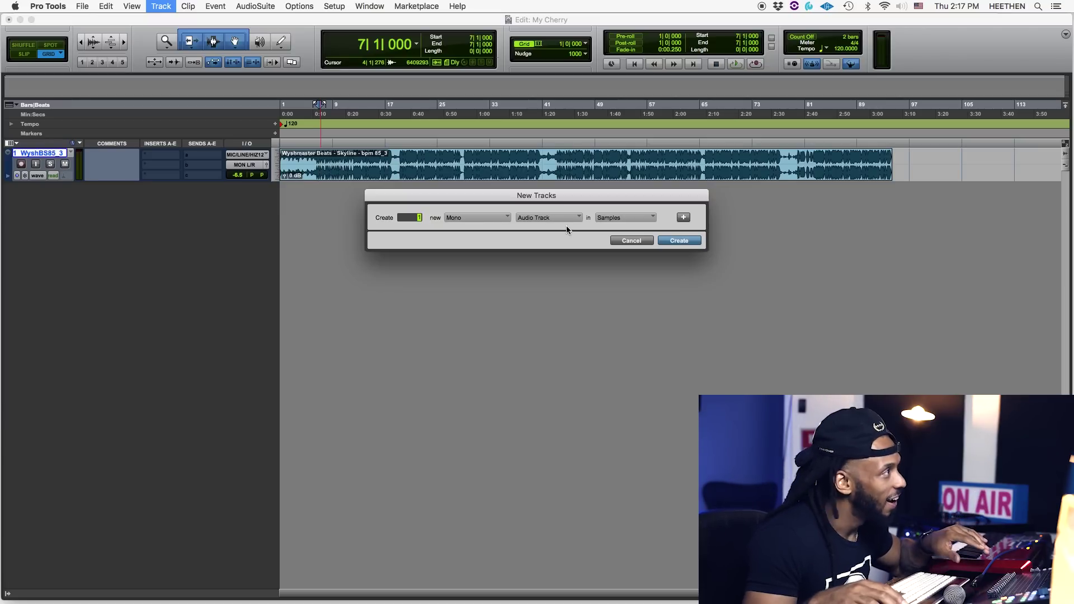
left_click(671, 240)
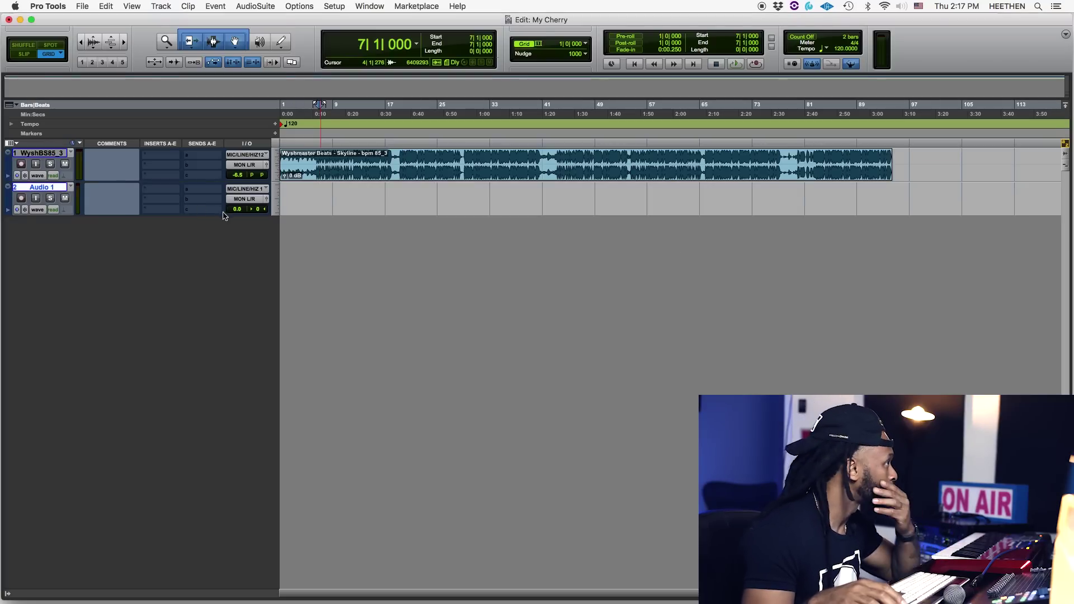
left_click_drag(224, 216, 218, 256)
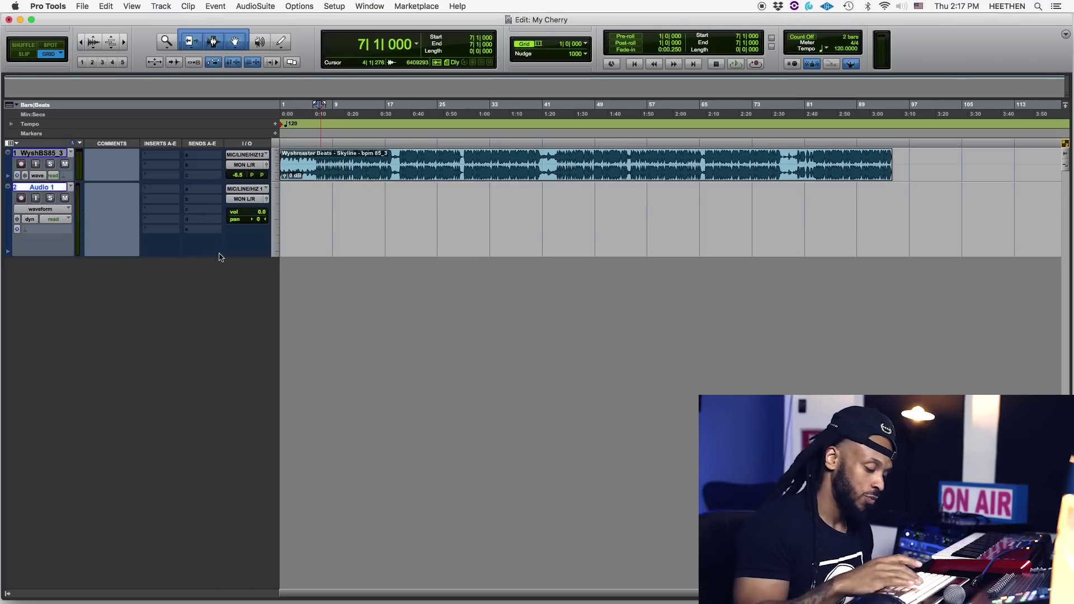
- Switch to the Mix window and set the new audio track's input to MIC/LINE/HIZ 2 (Mono)
key("super+equal")
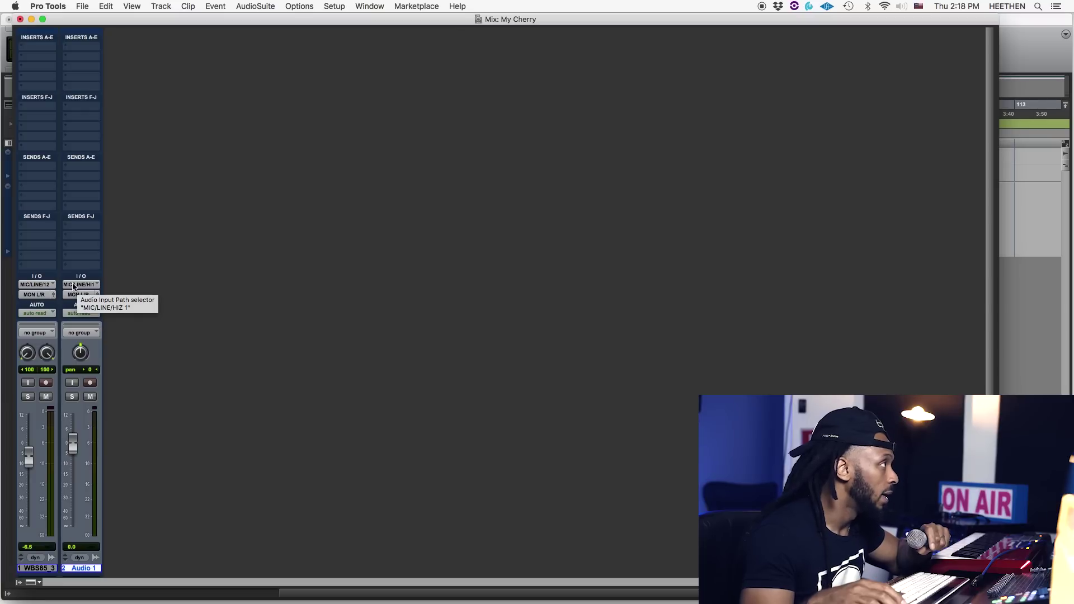
left_click(73, 285)
mouse_move(75, 286)
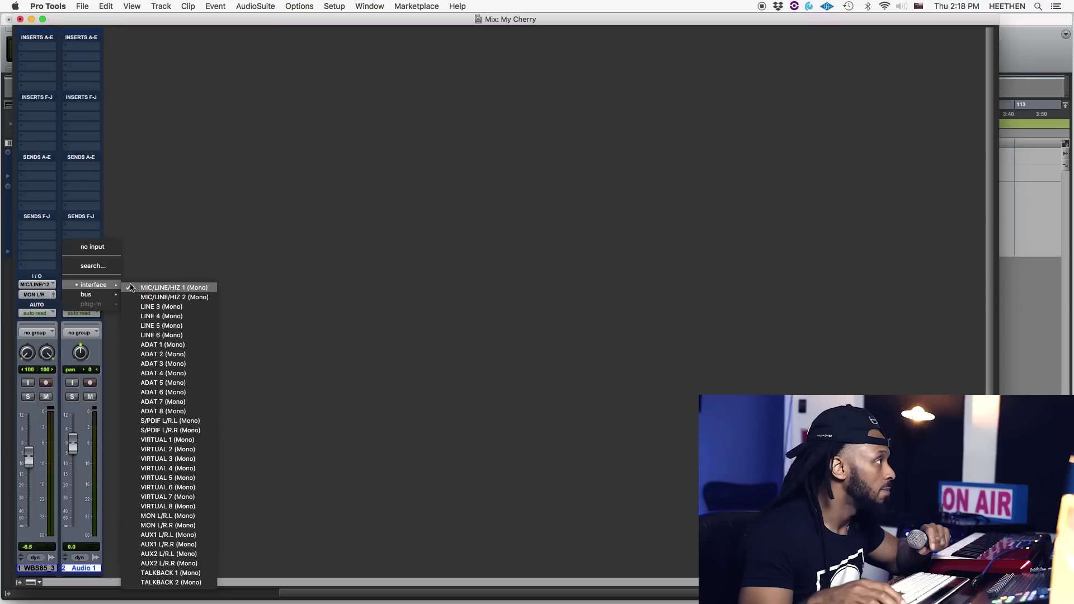
left_click(172, 300)
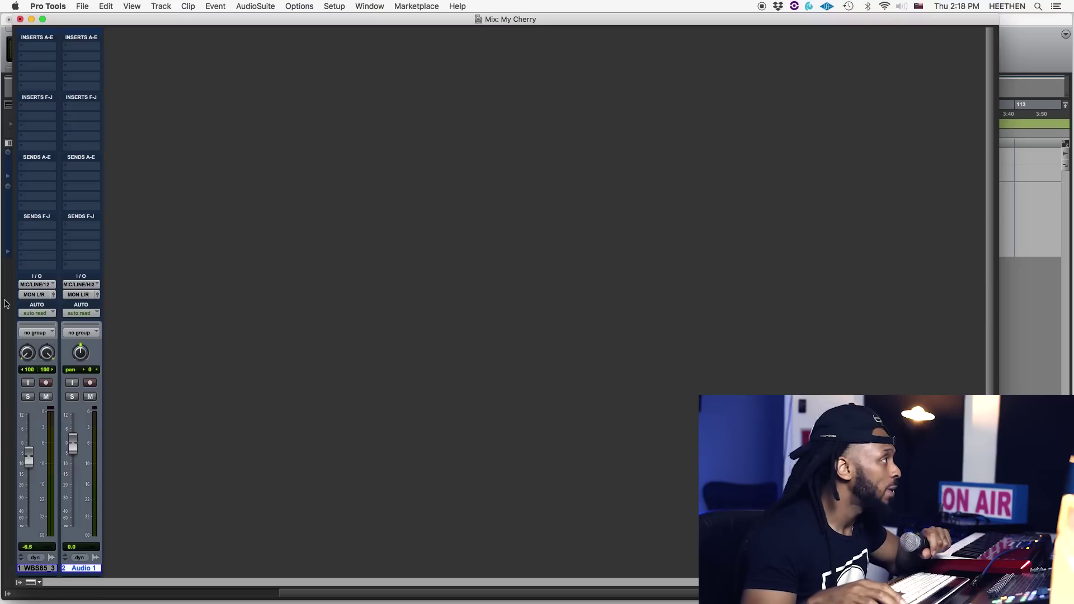
- Review the new audio track's output options, keeping MON L/R, and record-enable the track
left_click(71, 296)
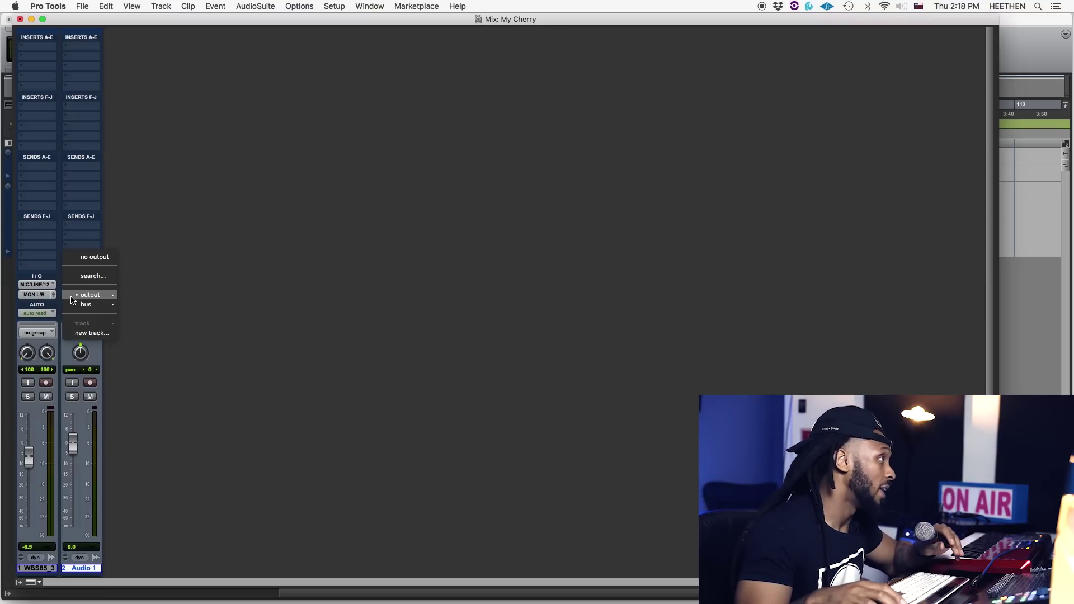
mouse_move(82, 296)
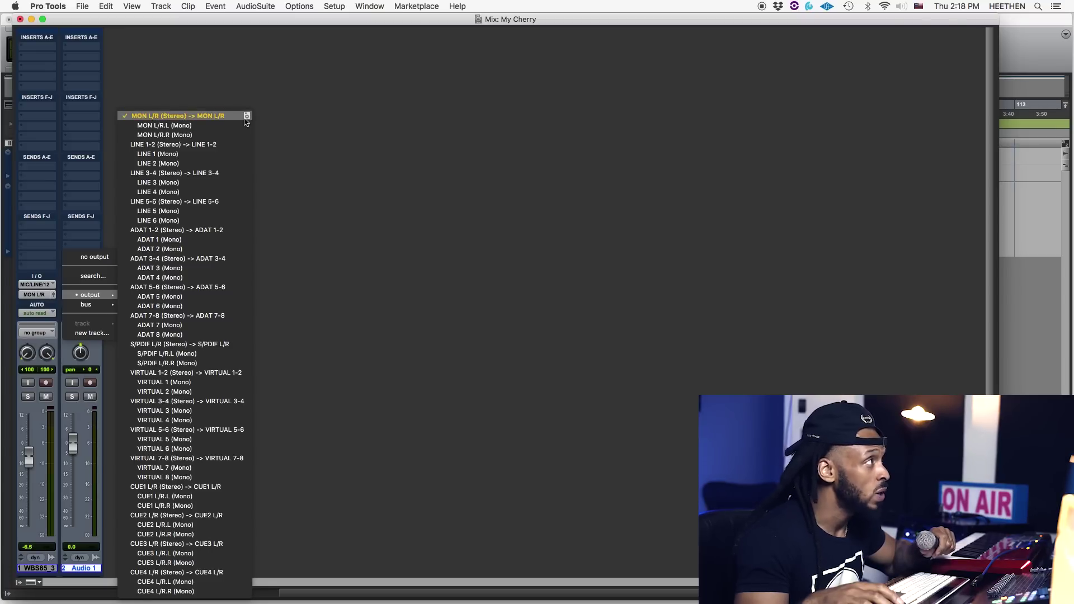
left_click(313, 127)
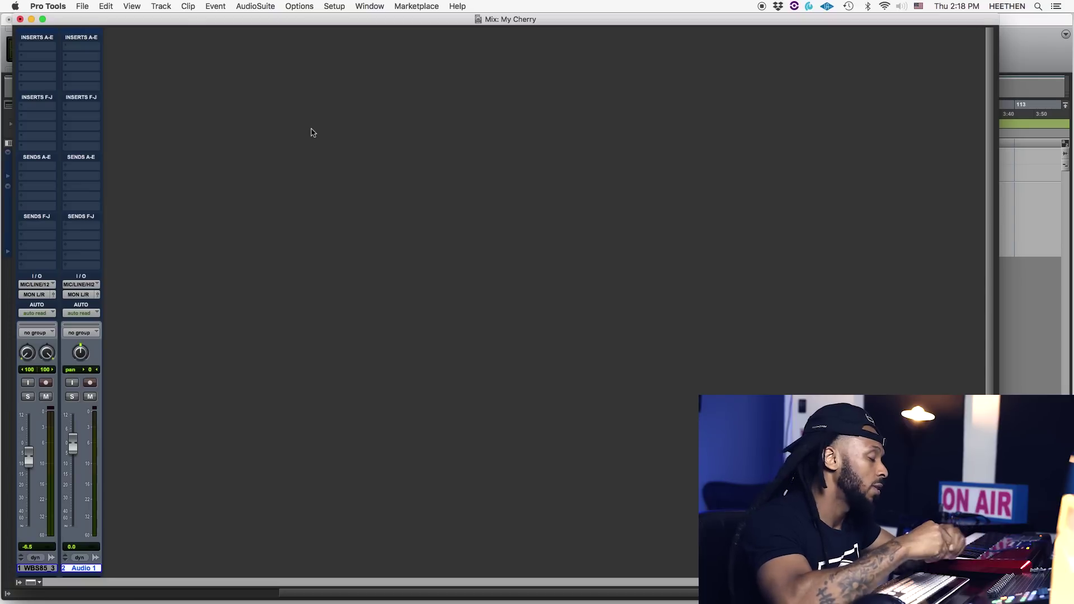
left_click(91, 388)
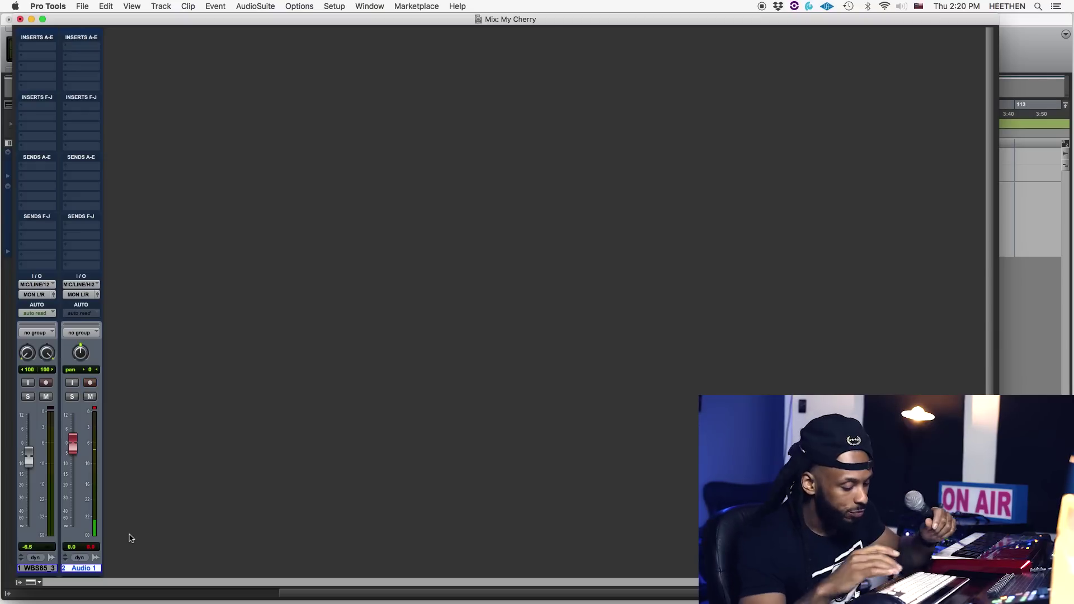
- Reset the mono audio track's peak level readout in the Mix window and switch to the Edit window
left_click(90, 547)
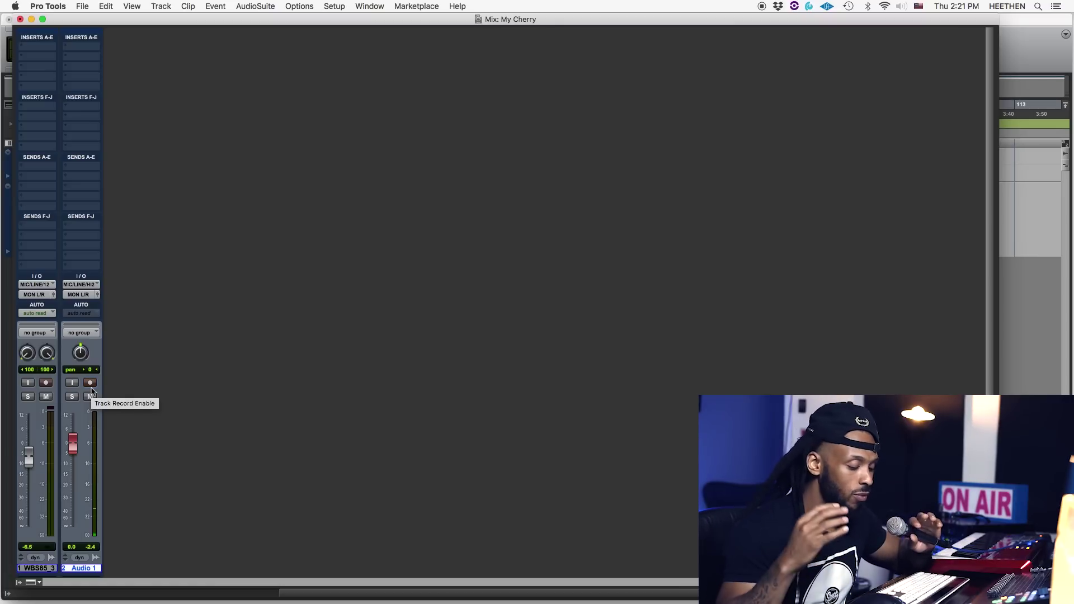
key("super+equal")
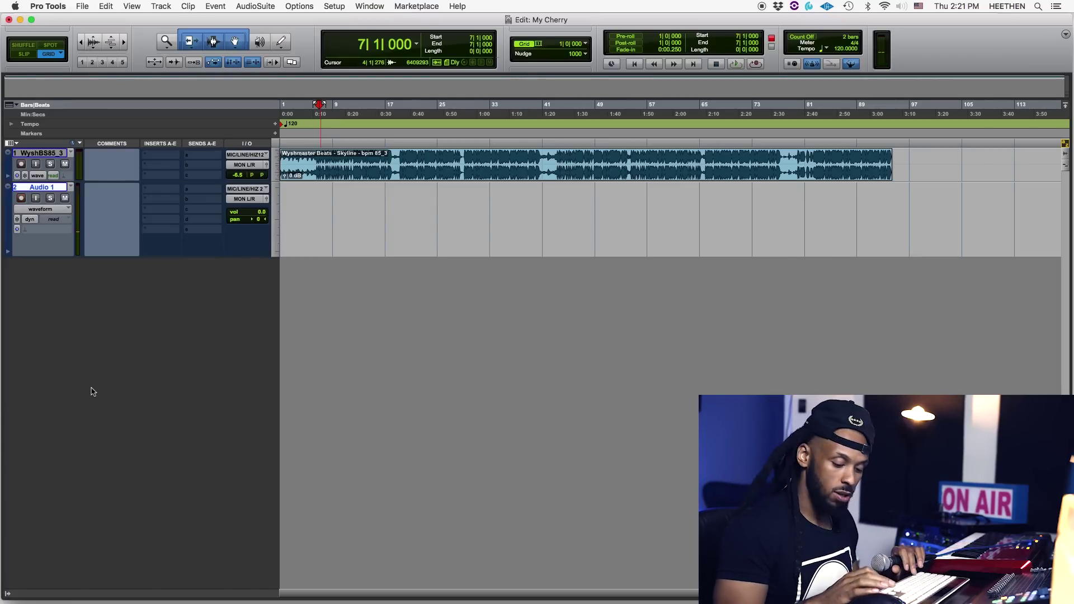
- Show the floating Transport window, toggle its visibility, and leave it open over the empty area below the tracks
left_click(369, 6)
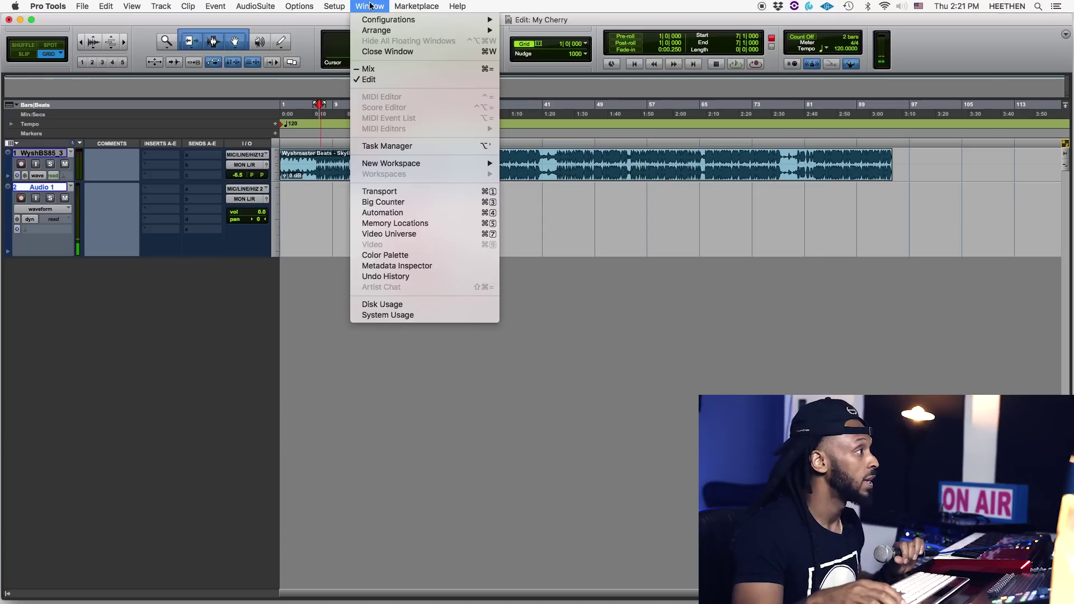
left_click(385, 191)
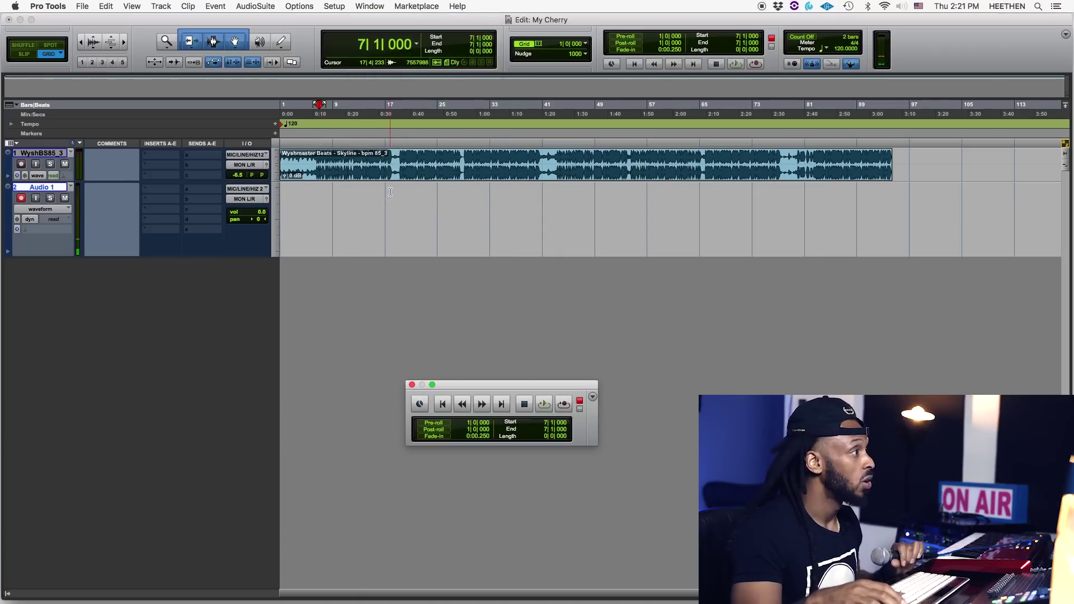
key("super+KP_1")
key("super+KP_1")
left_click_drag(498, 386, 497, 390)
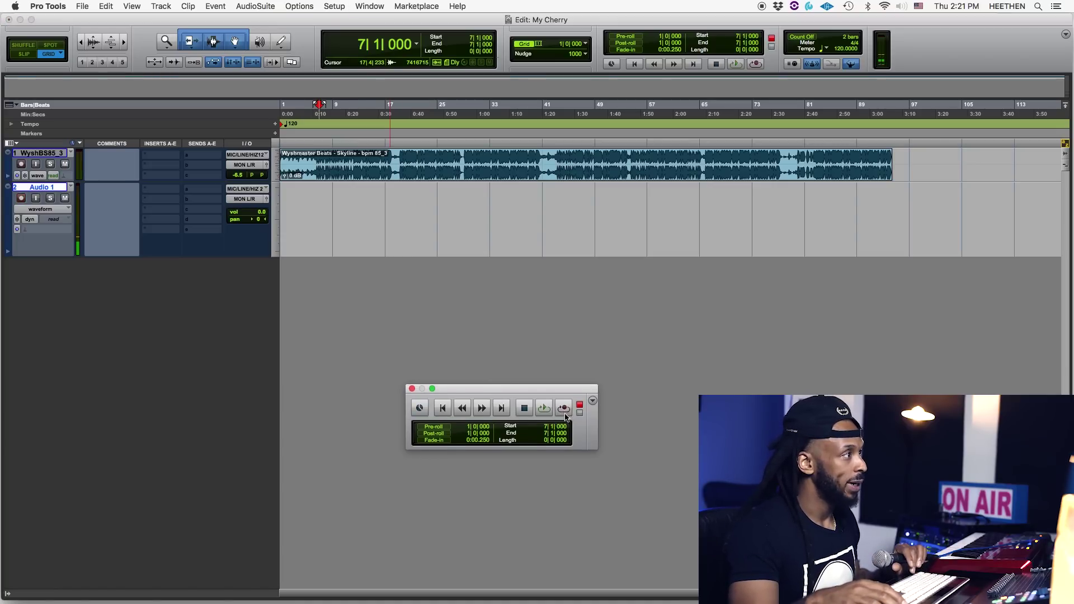
- Record a vocal take on Audio 1 from bar 7 to about bar 12, with the timeline zoomed in
left_click(566, 413)
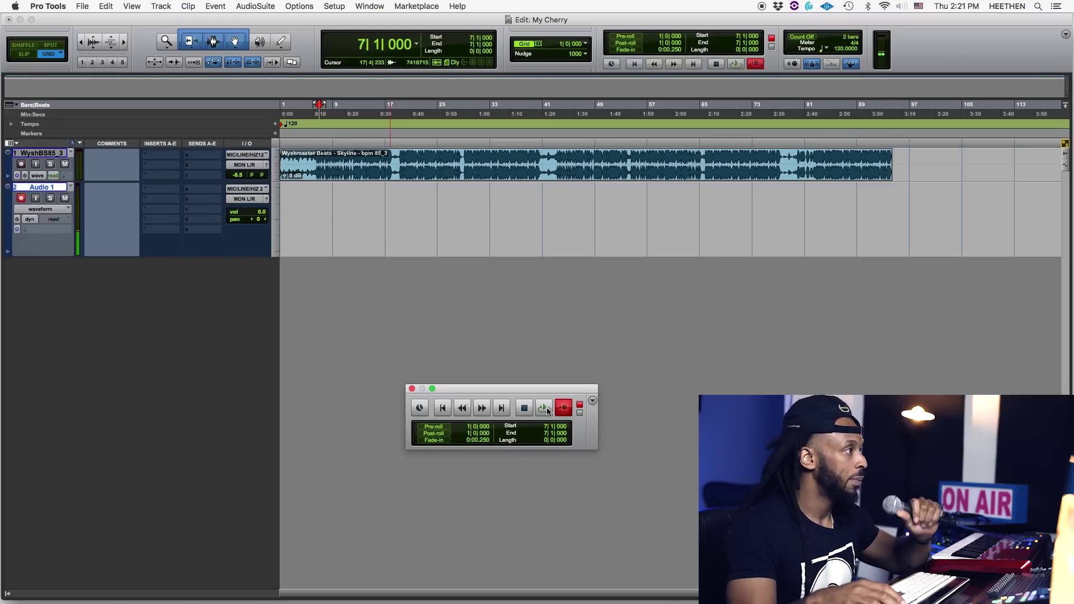
left_click(545, 410)
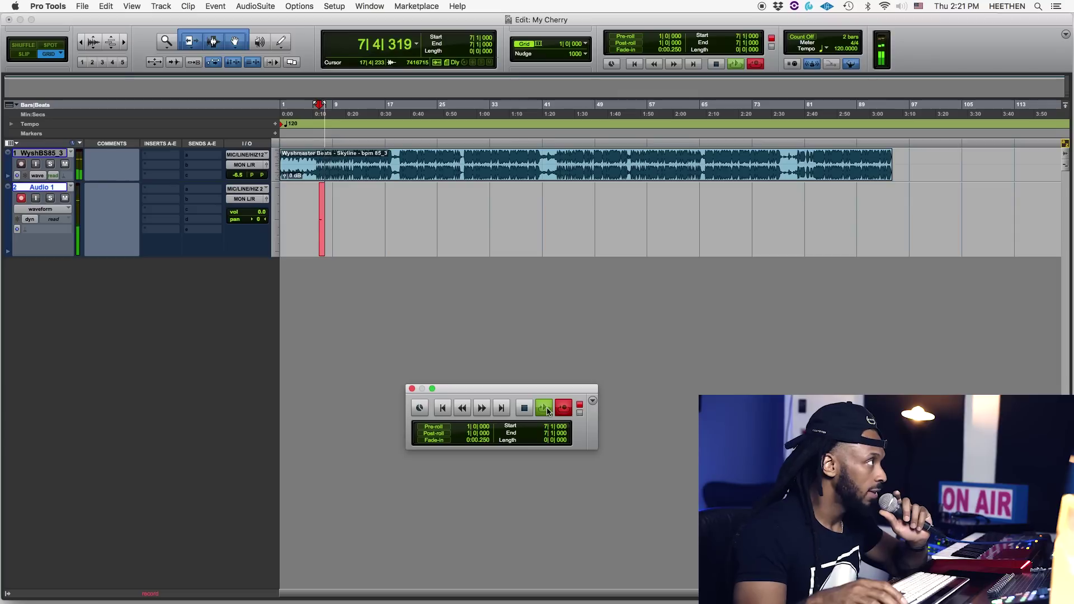
key("t")
key("t")
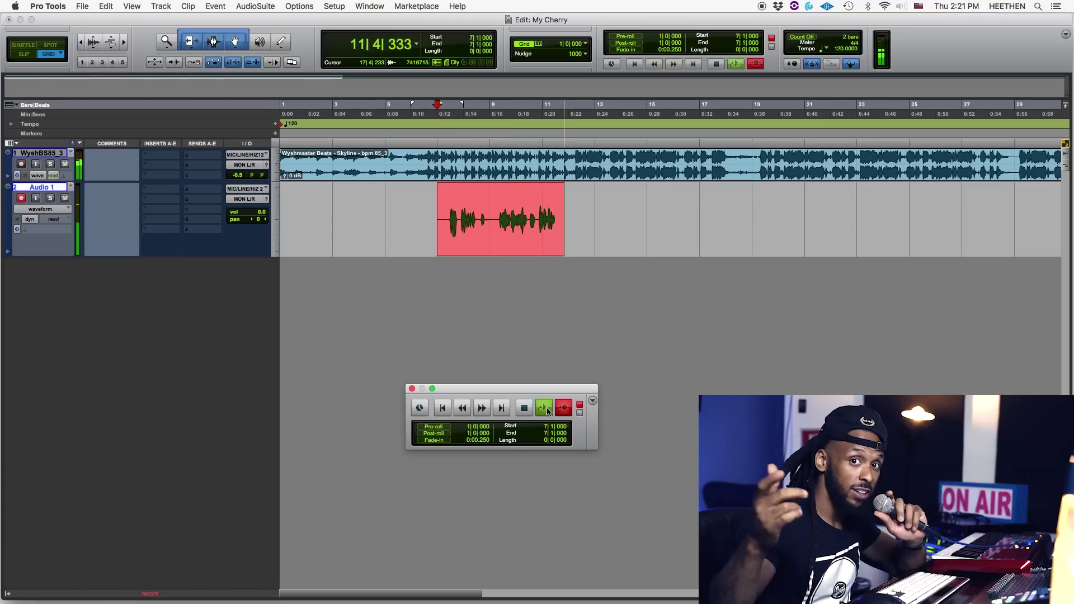
key("space")
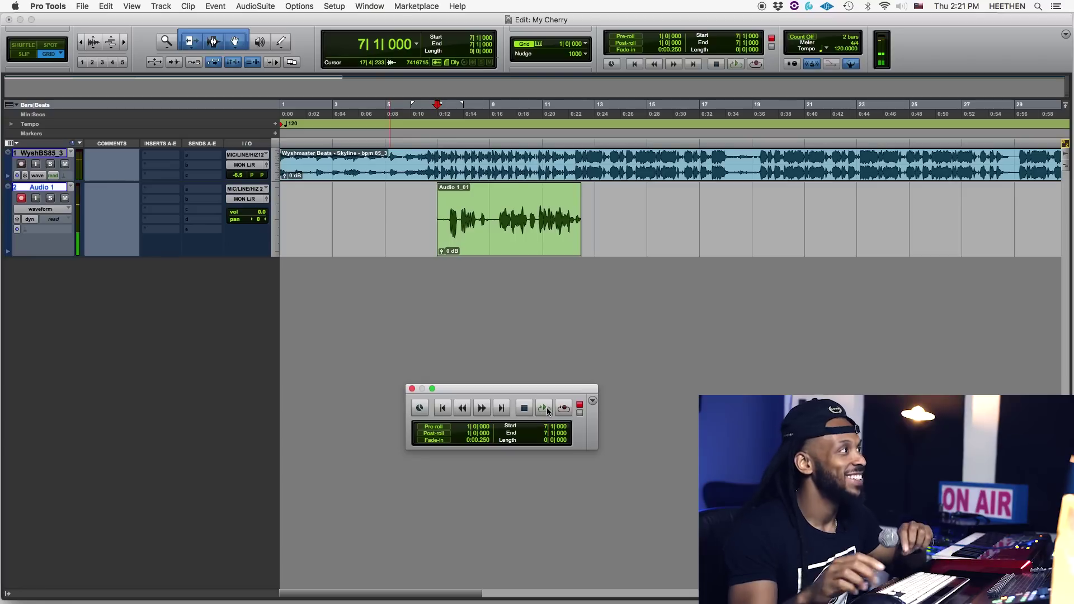
- Place the insertion point at bar 13 on Audio 1 and record a second vocal take to about bar 25
left_click_drag(496, 210, 548, 218)
left_click(549, 218)
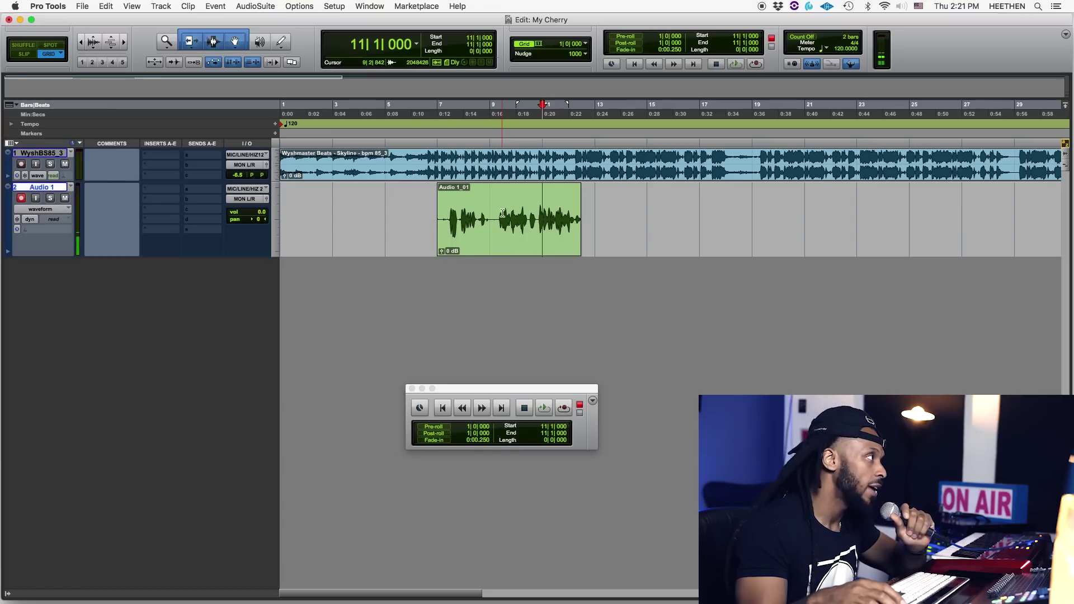
left_click(589, 208)
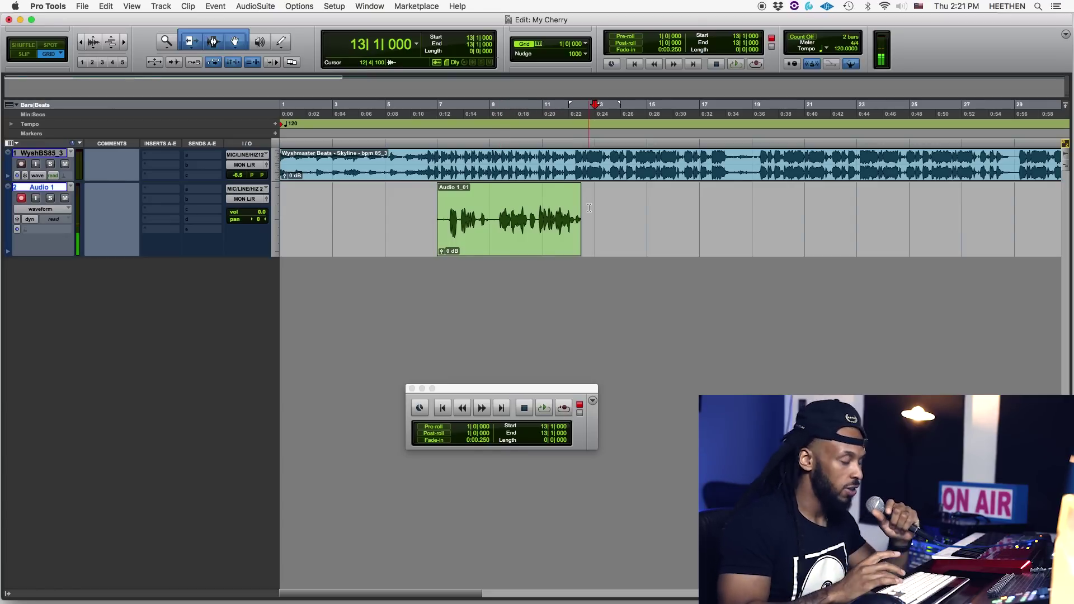
key("super+space")
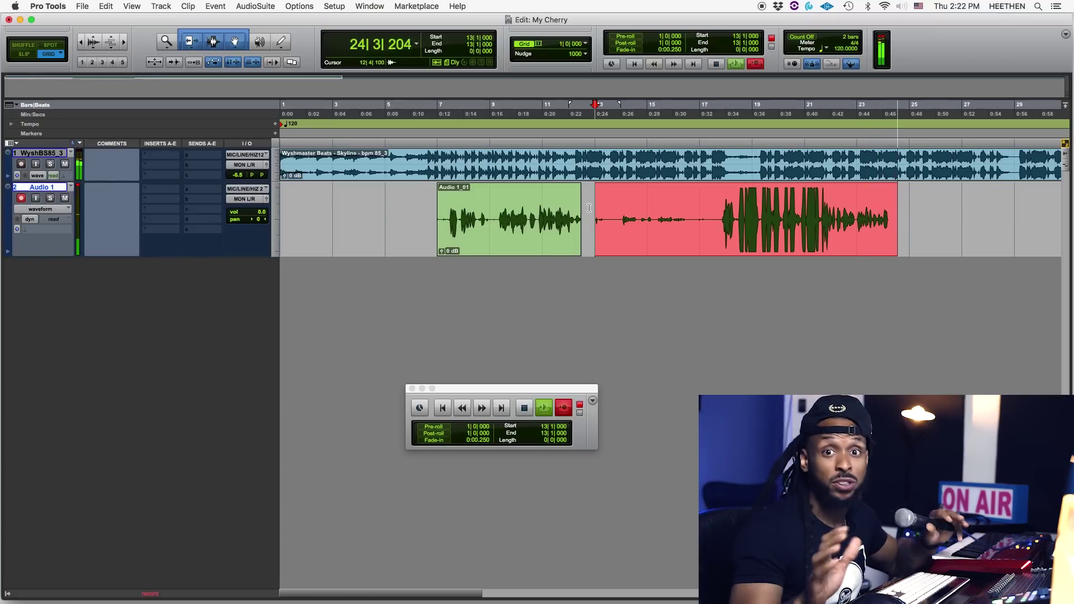
key("space")
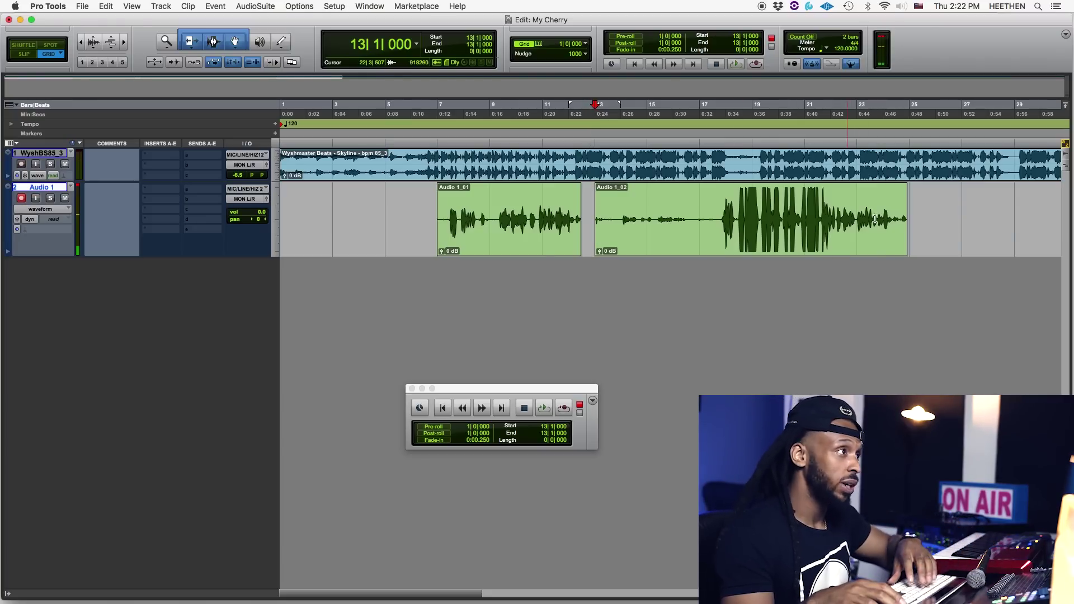
- Delete both recorded vocal clips from Audio 1, starting with the one at bar 13
left_click(863, 242)
key("Delete")
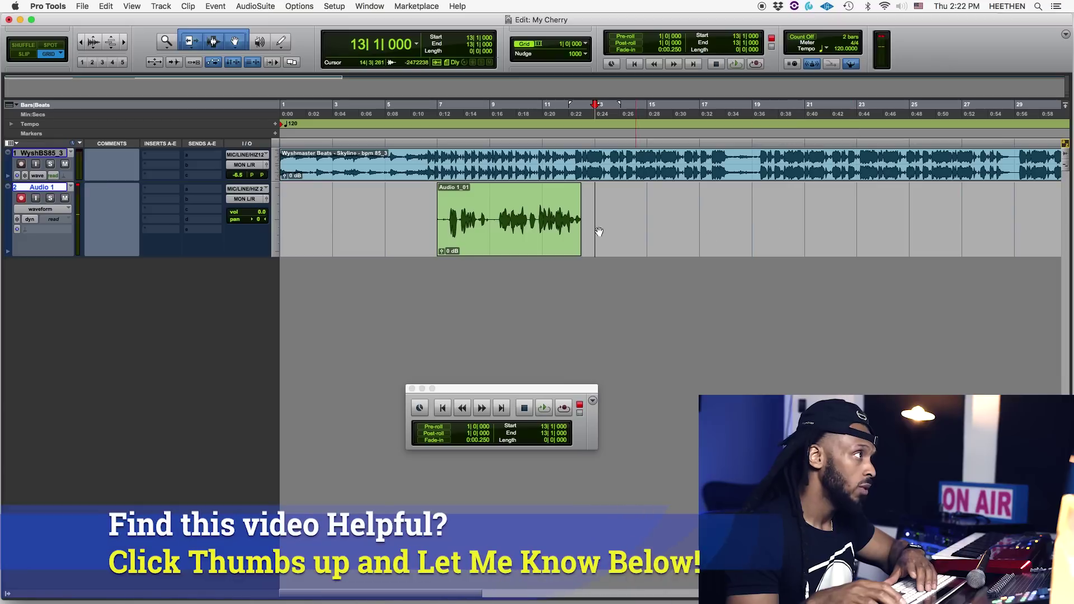
left_click(540, 231)
key("Delete")
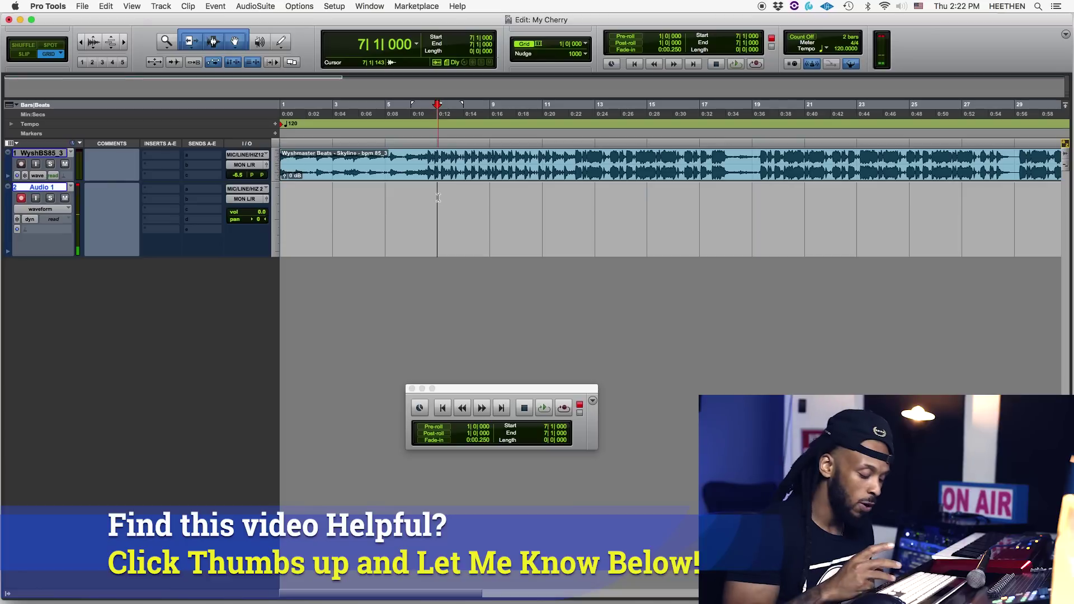
- Record two successive short takes from bar 7 on Audio 1, the second over the first, and turn off the track's record enable
key("super+space")
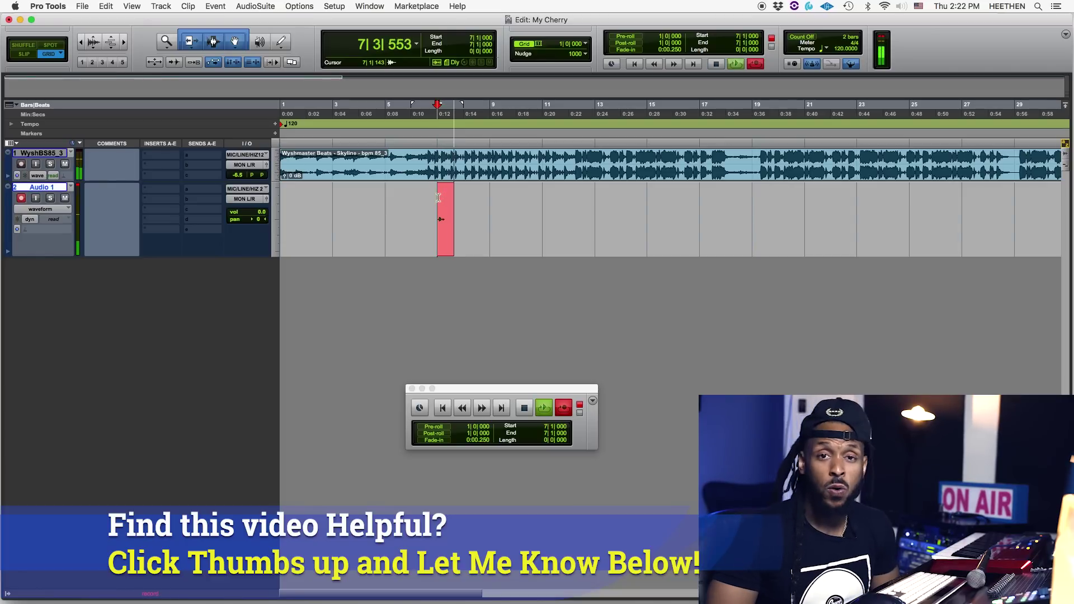
key("space")
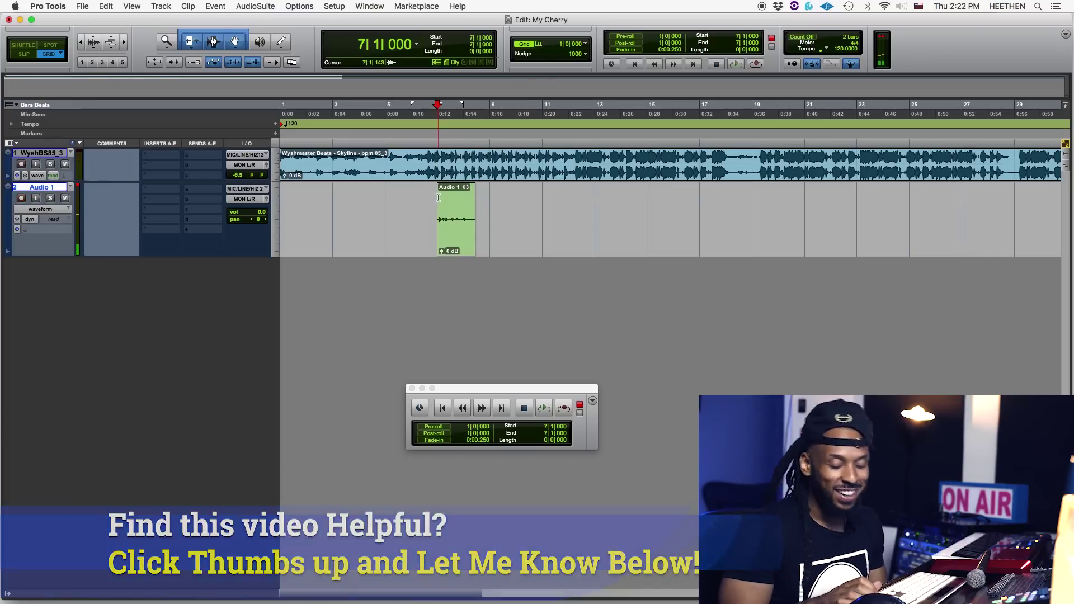
key("super+space")
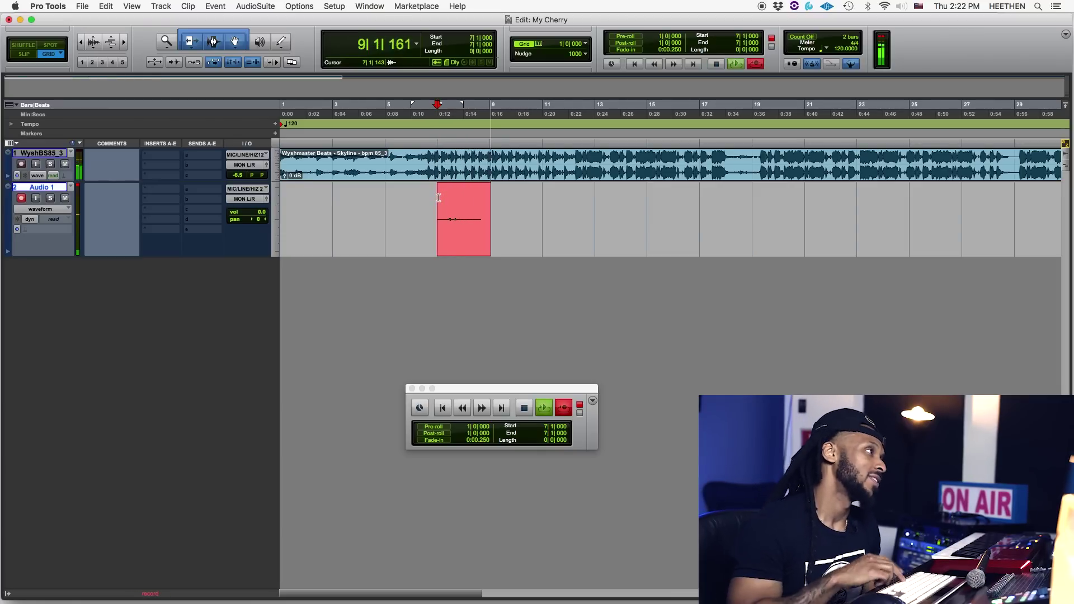
key("space")
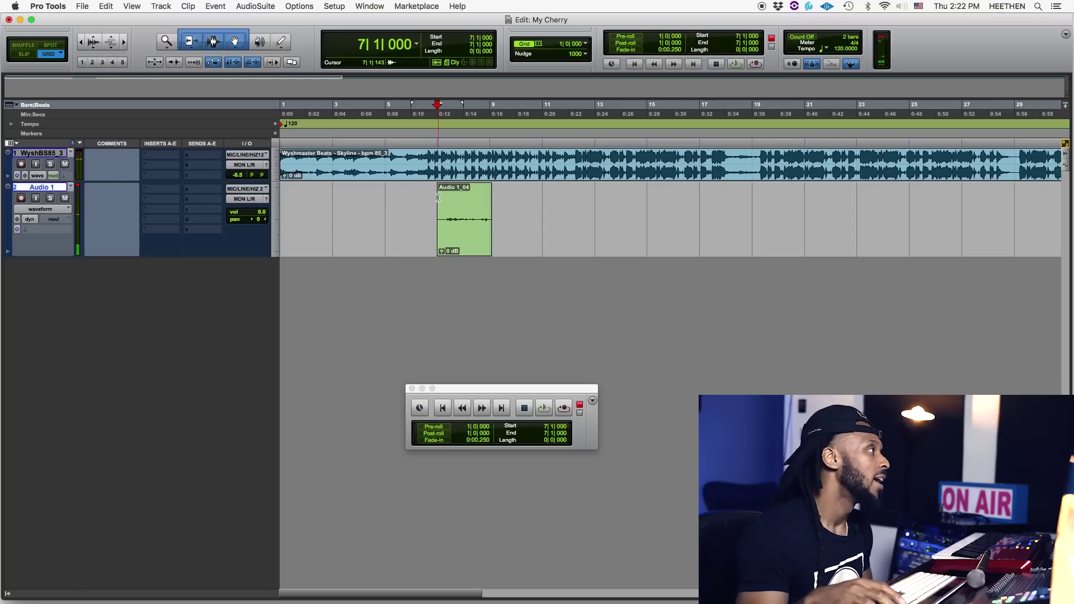
left_click(22, 199)
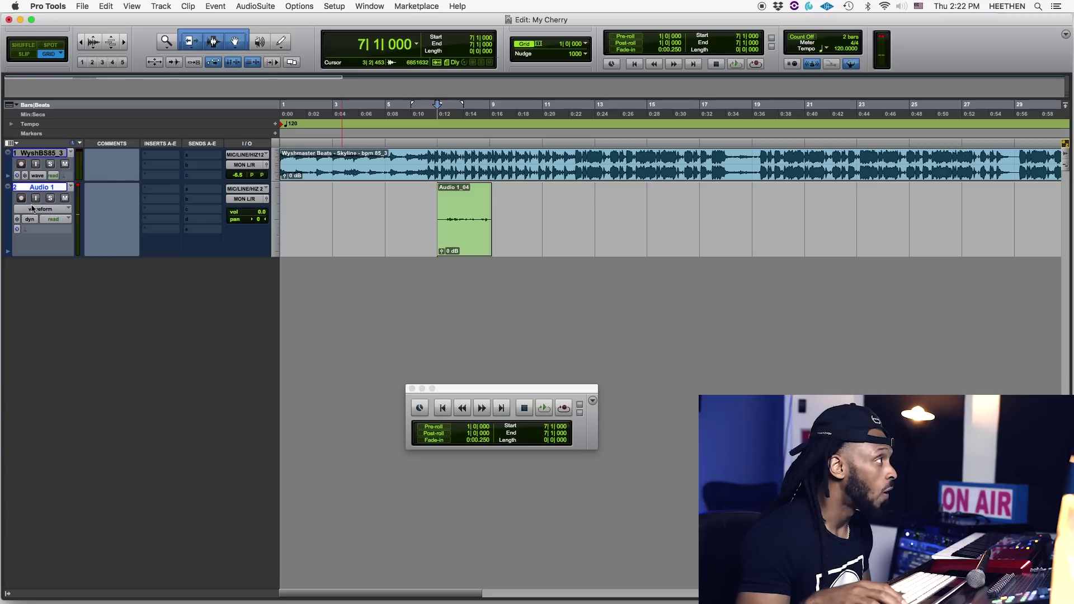